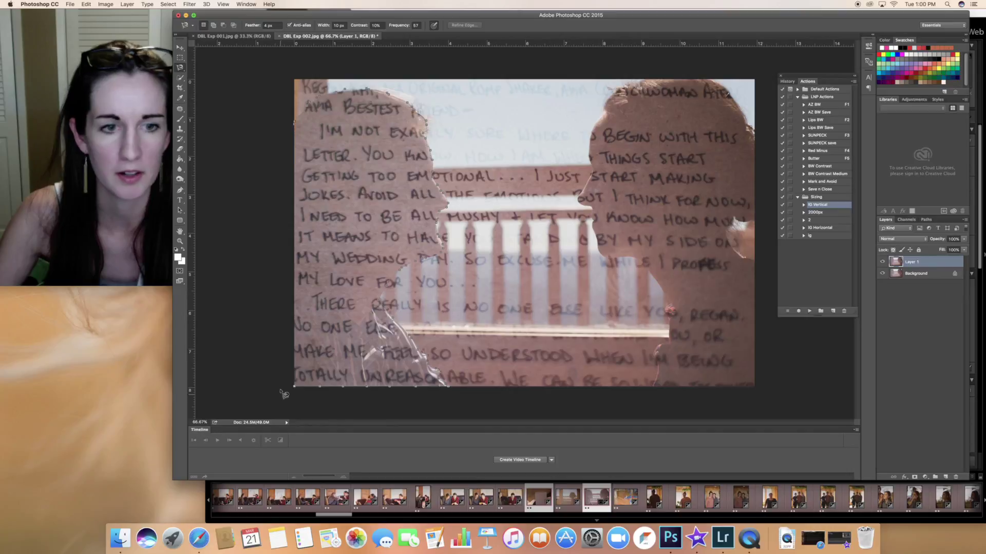
- Close the Magnetic Lasso selection around the left silhouette and cut it onto its own layer
{"action": "double_click", "coordinate": [301, 129]}
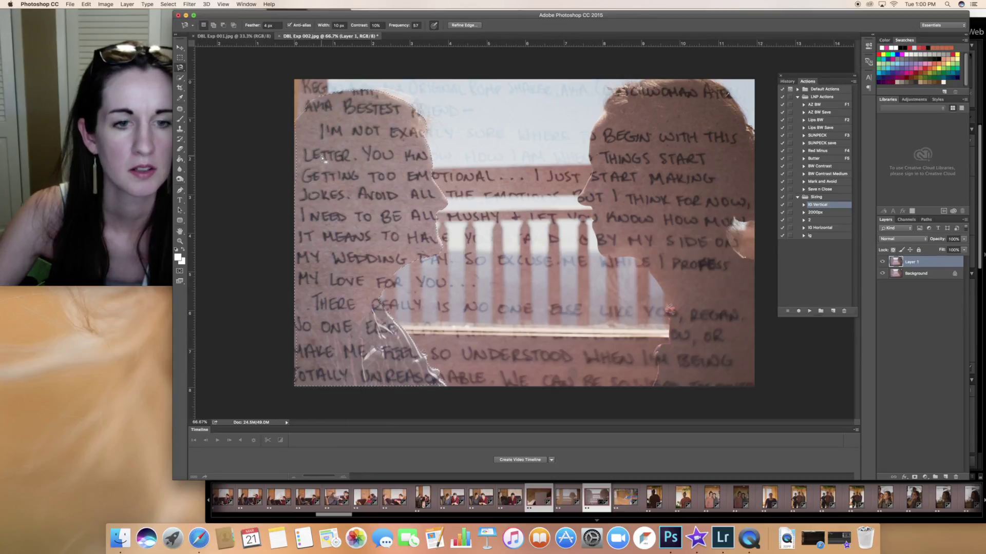
{"action": "right_click", "coordinate": [345, 187]}
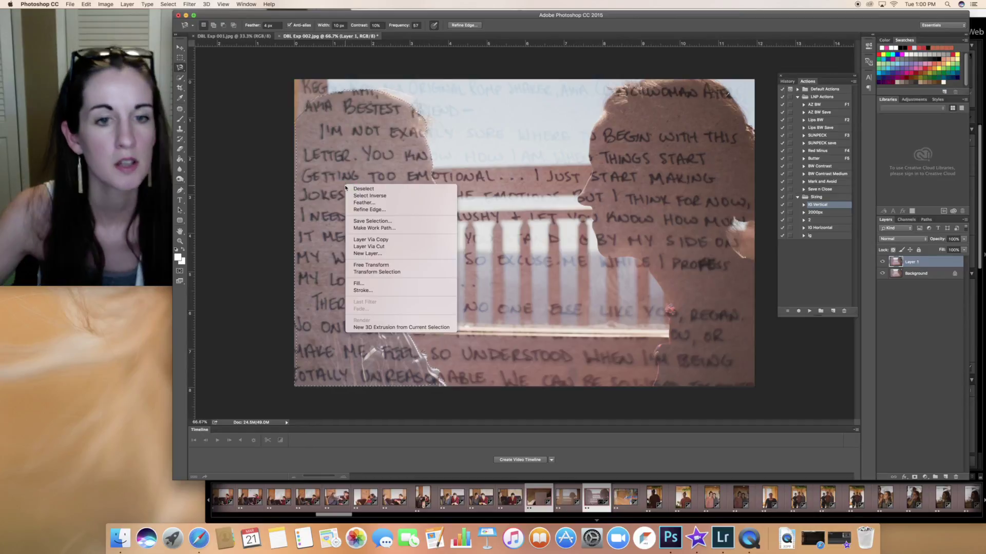
{"action": "left_click", "coordinate": [362, 247]}
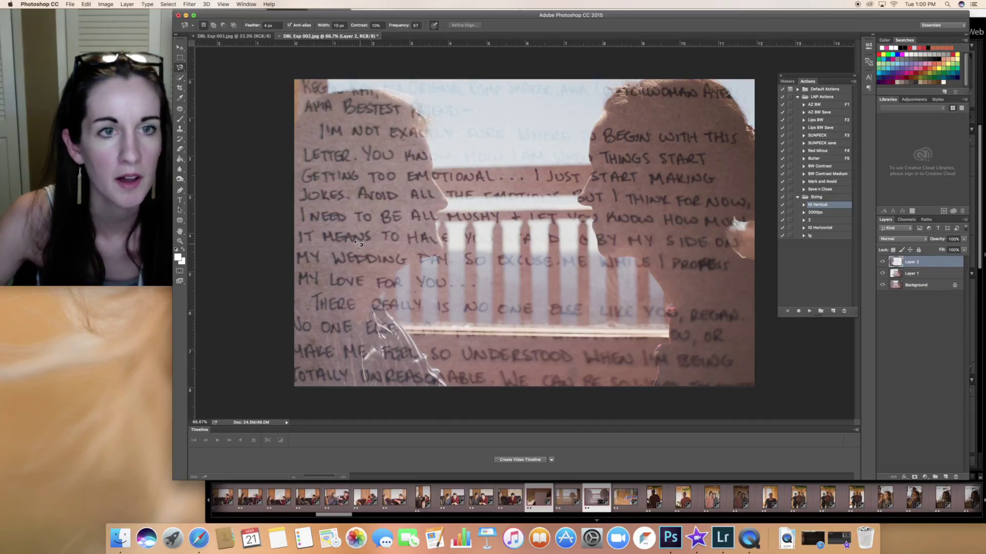
- Select a narrow strip along the image's left edge with the Rectangular Marquee and cut it from Layer 1 onto a new layer
{"action": "left_click", "coordinate": [180, 57]}
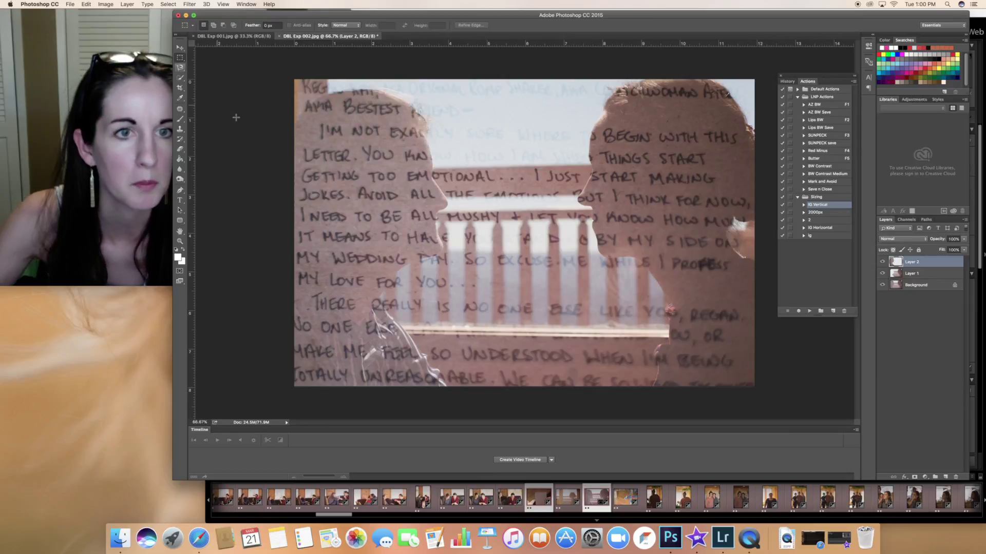
{"action": "left_click_drag", "start_coordinate": [294, 133], "coordinate": [322, 390]}
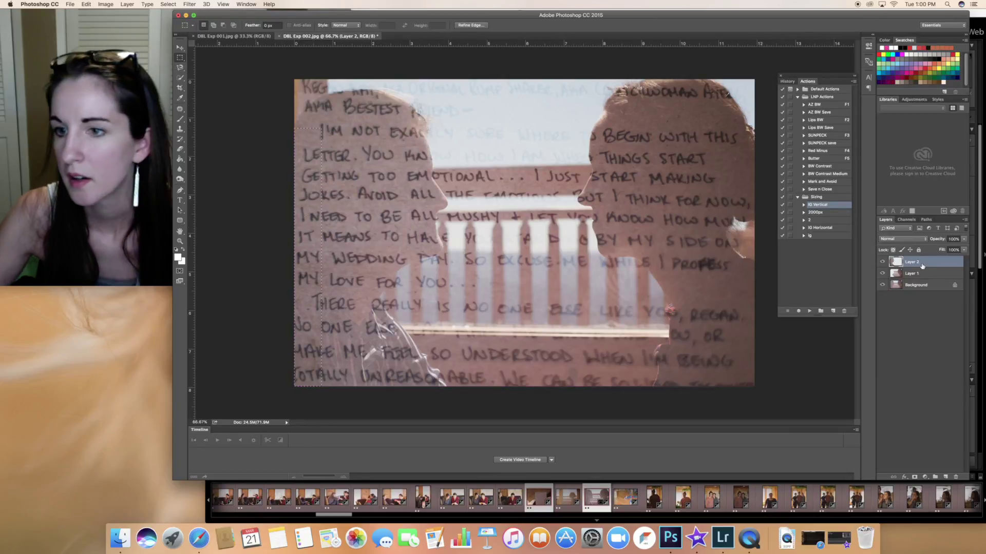
{"action": "left_click", "coordinate": [922, 276]}
{"action": "right_click", "coordinate": [319, 264]}
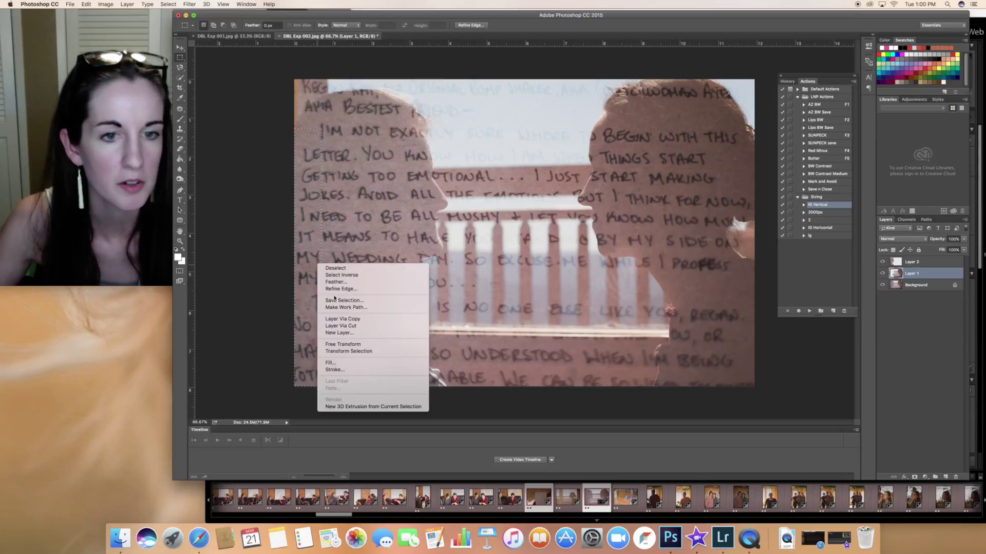
{"action": "left_click", "coordinate": [340, 327]}
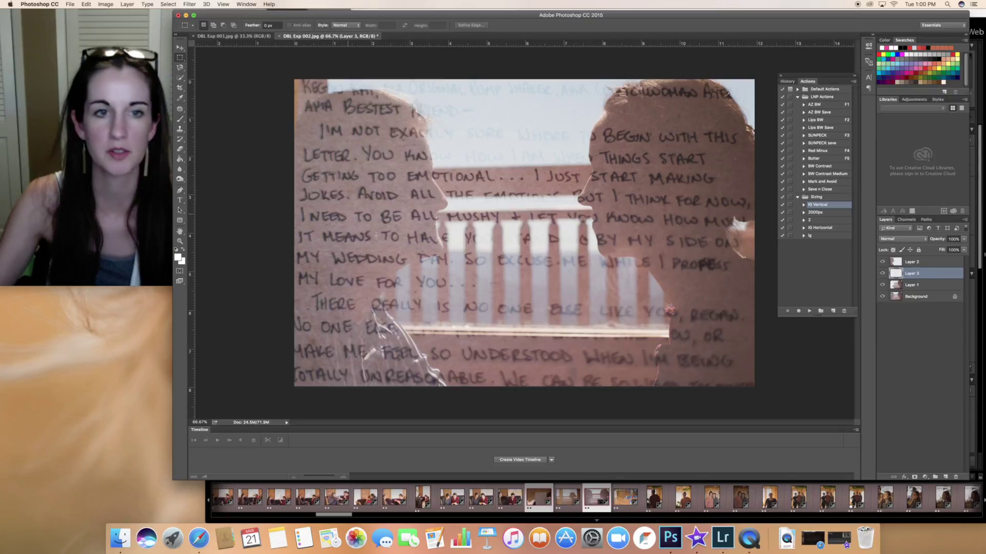
- Merge the left silhouette layer with the edge strip layer and name it with that person's first name
{"action": "left_click", "coordinate": [908, 261]}
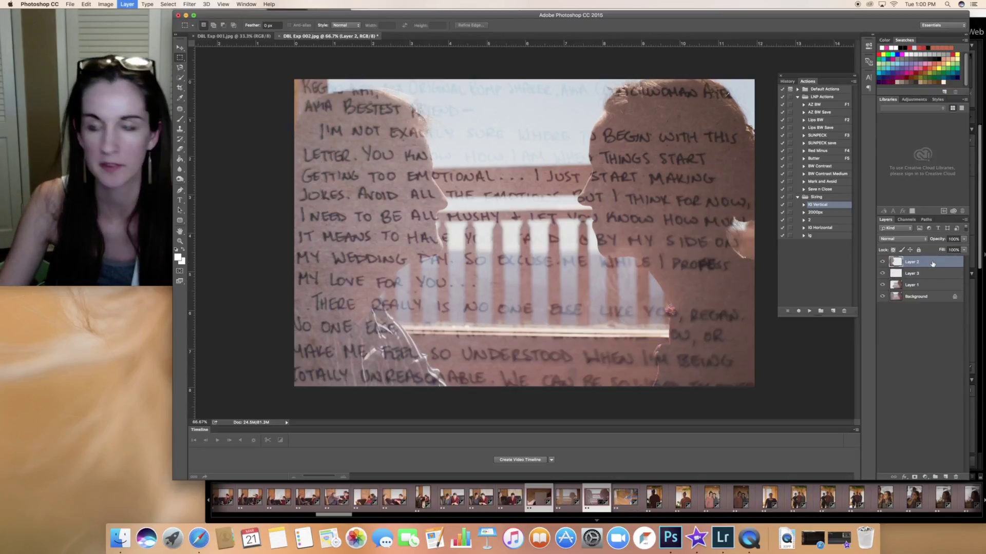
{"action": "key", "text": "Delete"}
{"action": "double_click", "coordinate": [911, 262]}
{"action": "type", "text": "hallie"}
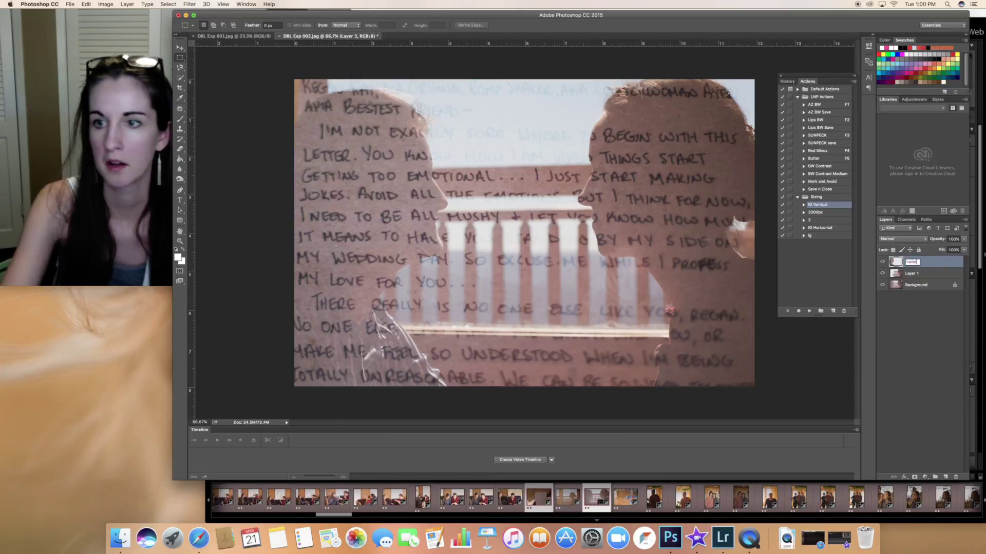
{"action": "key", "text": "Return"}
- Toggle the visibility of the silhouette layer, Layer 1 and Background to check the left silhouette cutout
{"action": "left_click", "coordinate": [882, 274]}
{"action": "left_click", "coordinate": [882, 286]}
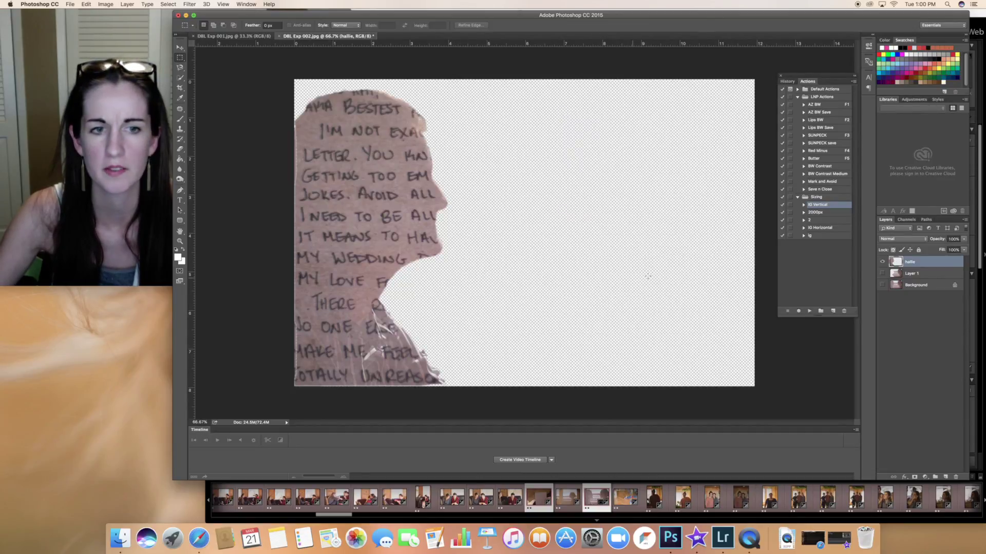
{"action": "left_click", "coordinate": [883, 262]}
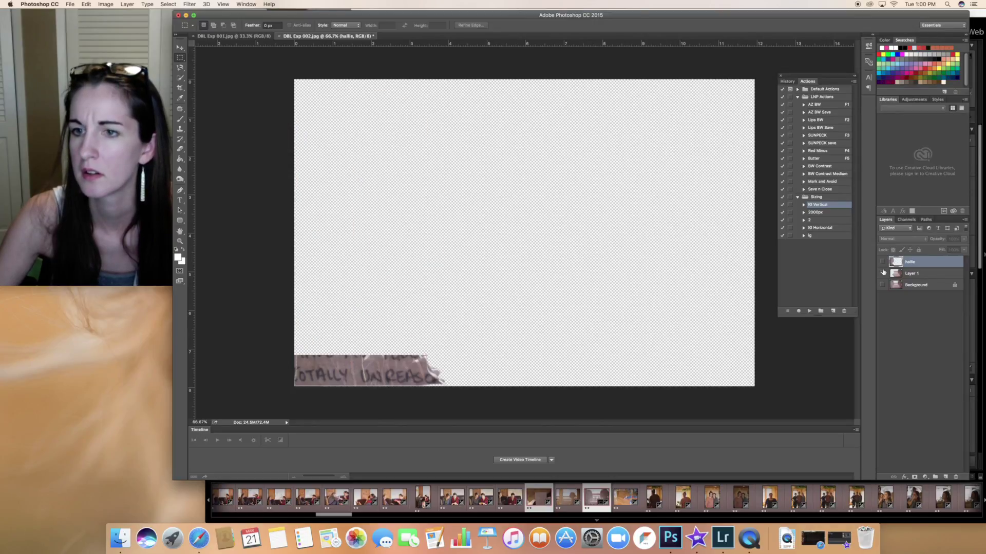
{"action": "left_click", "coordinate": [882, 274]}
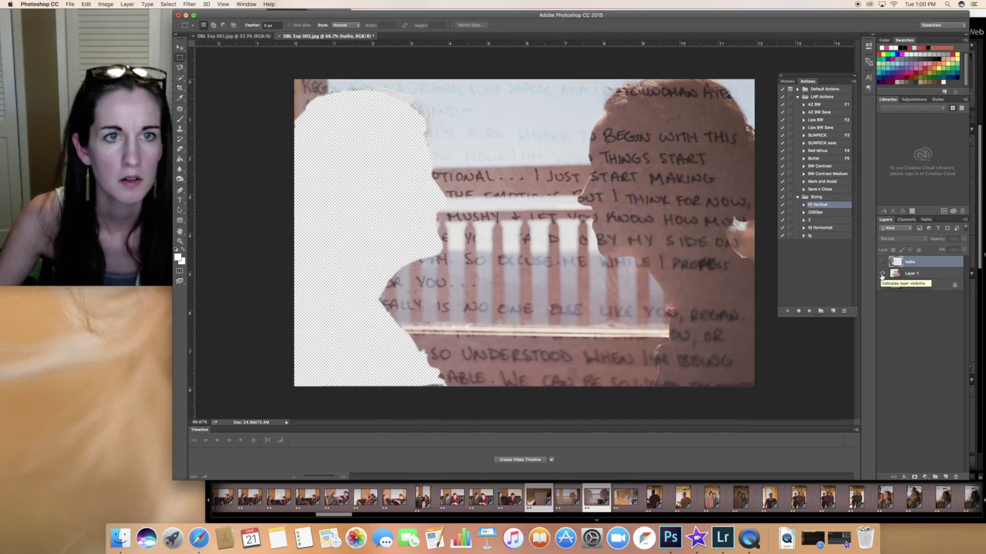
{"action": "left_click", "coordinate": [882, 275]}
{"action": "left_click", "coordinate": [883, 263]}
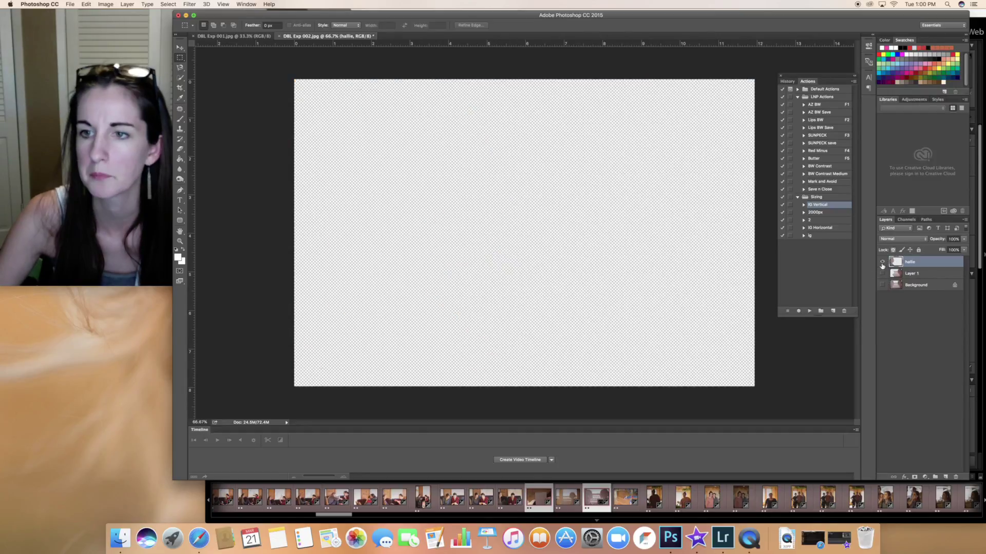
{"action": "left_click", "coordinate": [882, 274]}
- Outline the right silhouette on Layer 1 with the Magnetic Lasso and cut it onto its own layer
{"action": "left_click", "coordinate": [903, 273]}
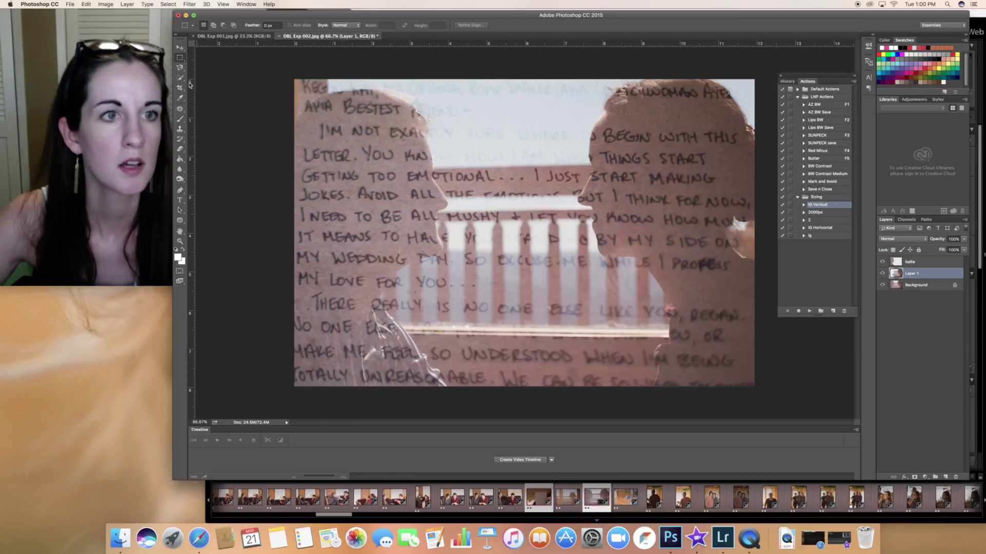
{"action": "key", "text": "l"}
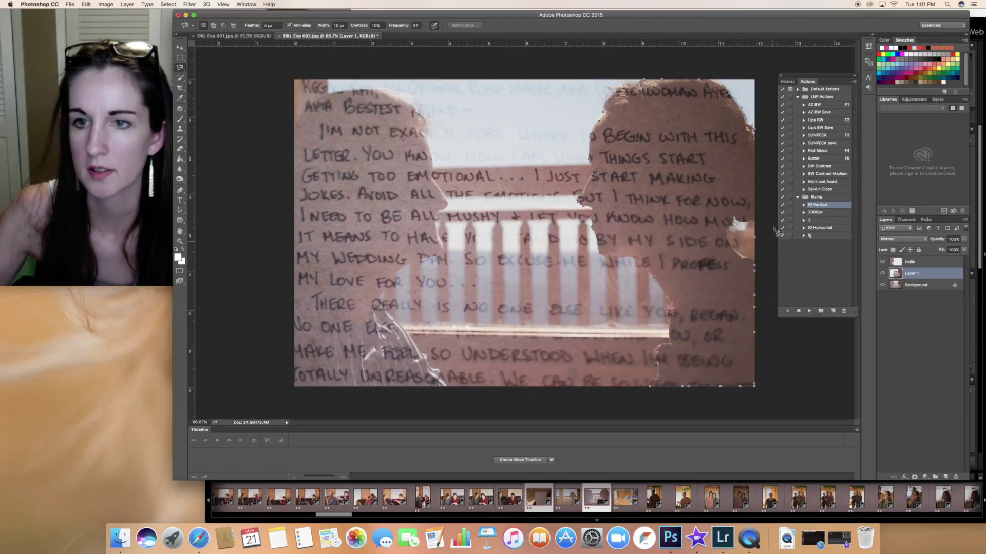
{"action": "double_click", "coordinate": [760, 135]}
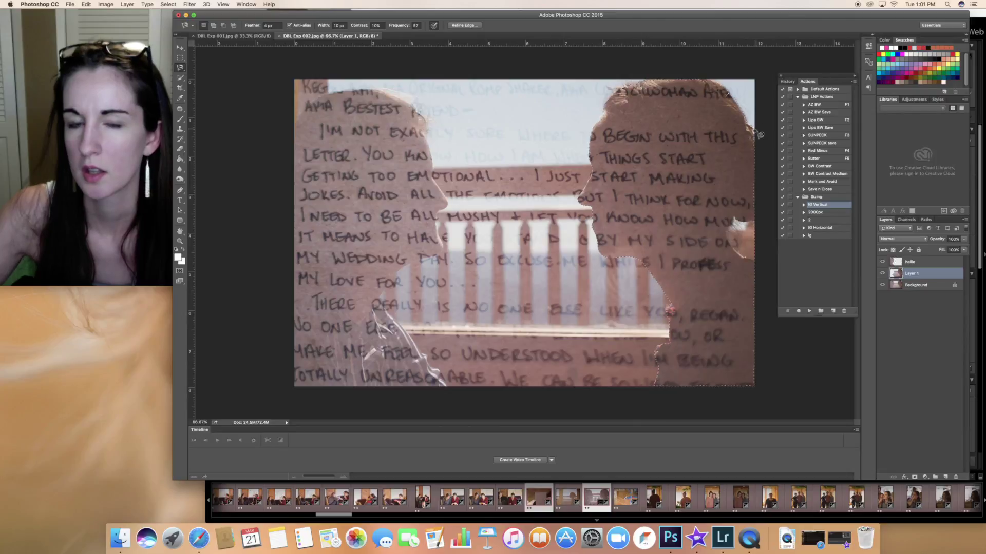
{"action": "right_click", "coordinate": [688, 176]}
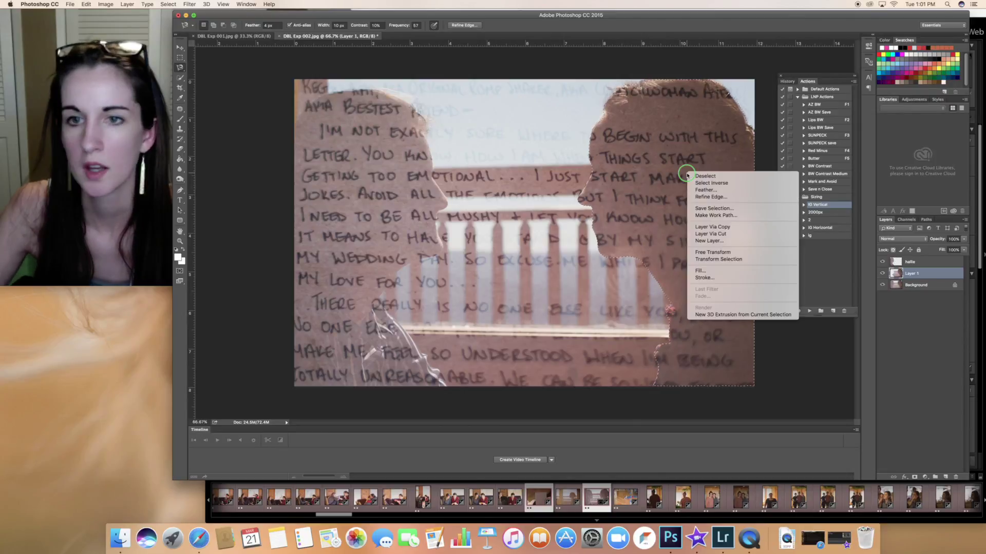
{"action": "left_click", "coordinate": [711, 234]}
- Hide Layer 1 and Background, lasso the light patch at the right silhouette's outer edge, delete it and deselect
{"action": "left_click", "coordinate": [882, 286]}
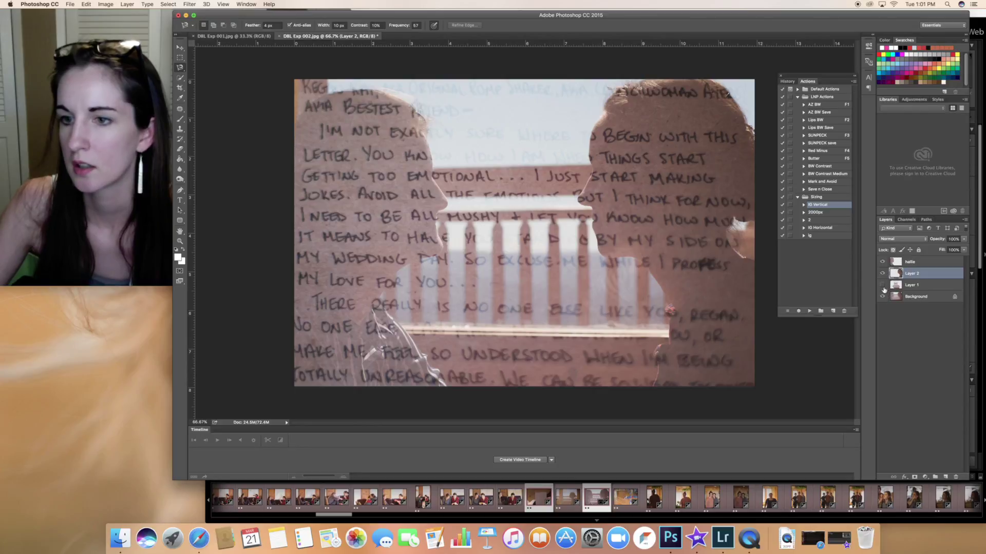
{"action": "left_click", "coordinate": [883, 297]}
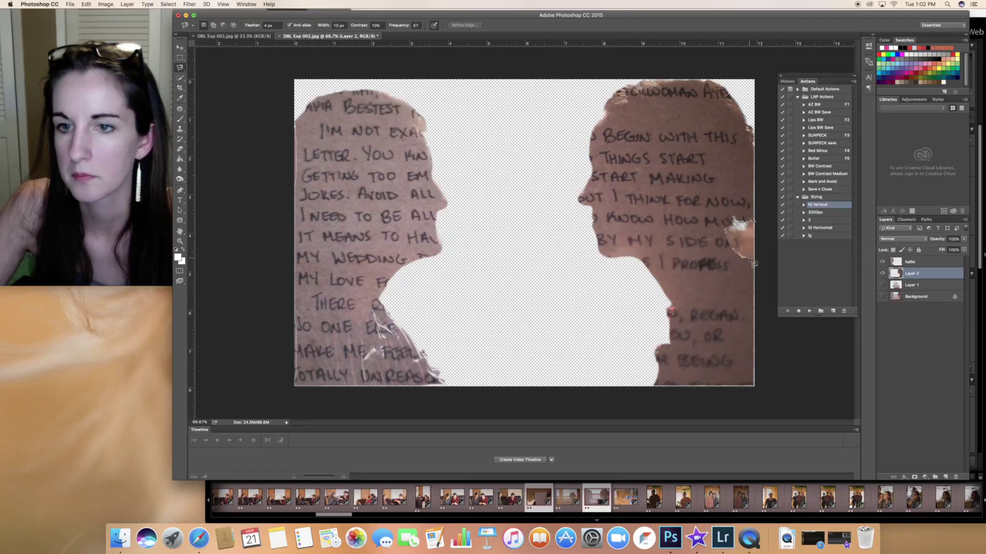
{"action": "left_click", "coordinate": [760, 226]}
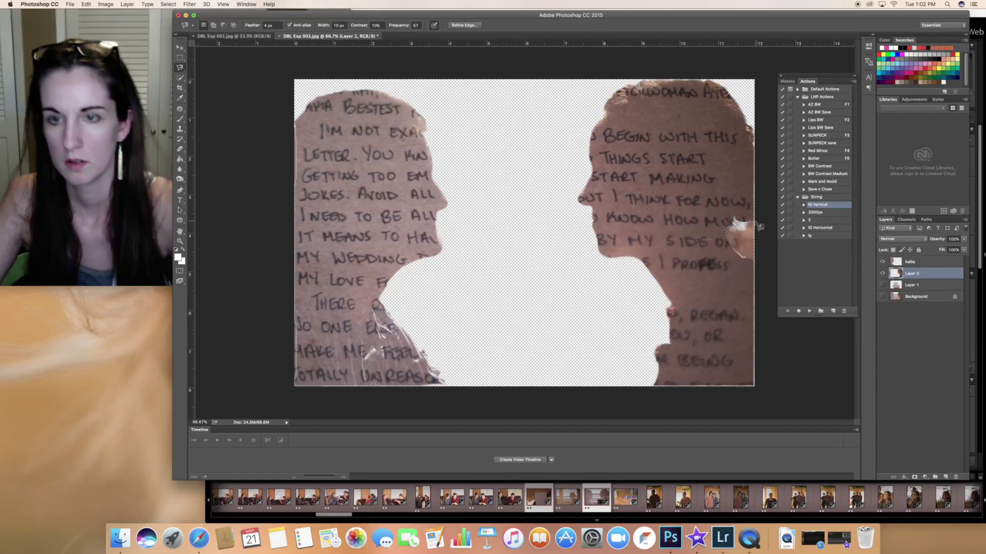
{"action": "key", "text": "Delete"}
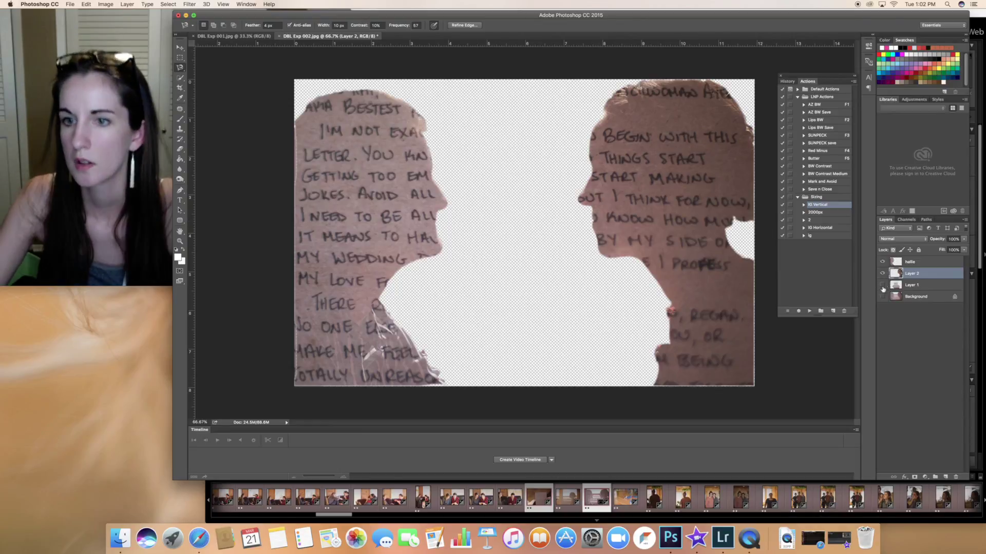
{"action": "key", "text": "super+d"}
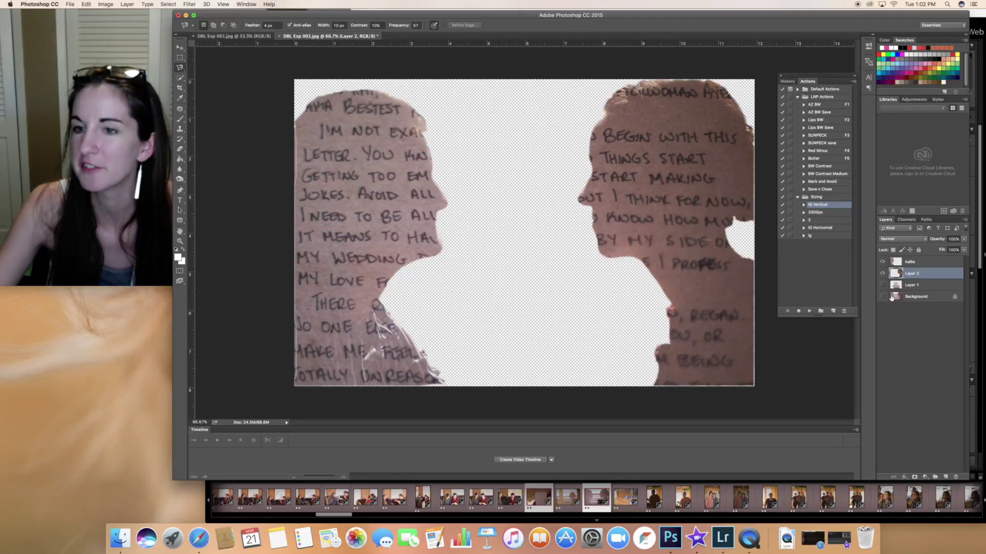
- Copy the letter photo from DBL Exp 001.jpg into DBL Exp 002.jpg and place its layer below the right silhouette layer
{"action": "left_click", "coordinate": [222, 36]}
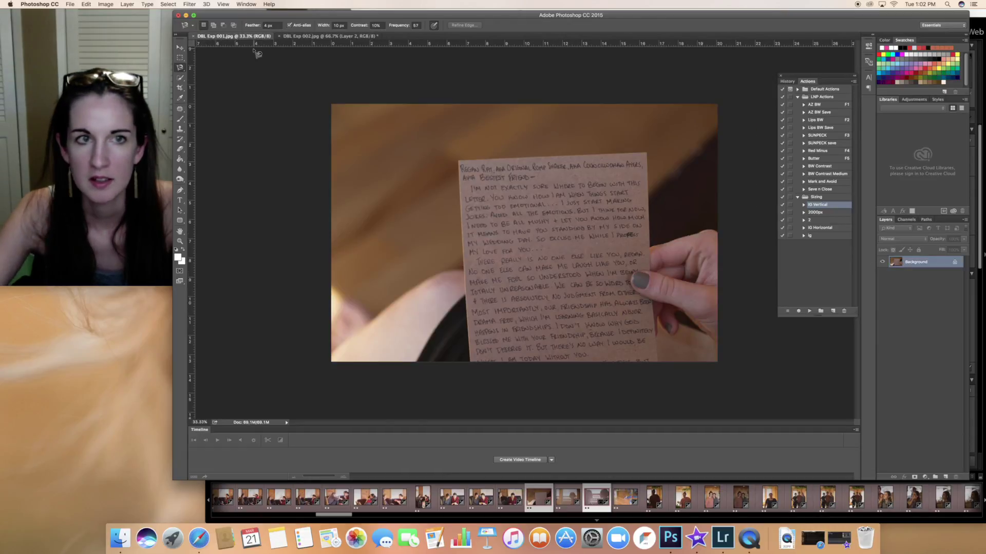
{"action": "left_click", "coordinate": [179, 49]}
{"action": "mouse_move", "coordinate": [410, 153]}
{"action": "left_mouse_down"}
{"action": "mouse_move", "coordinate": [321, 32]}
{"action": "mouse_move", "coordinate": [366, 100]}
{"action": "mouse_move", "coordinate": [411, 134]}
{"action": "left_mouse_up"}
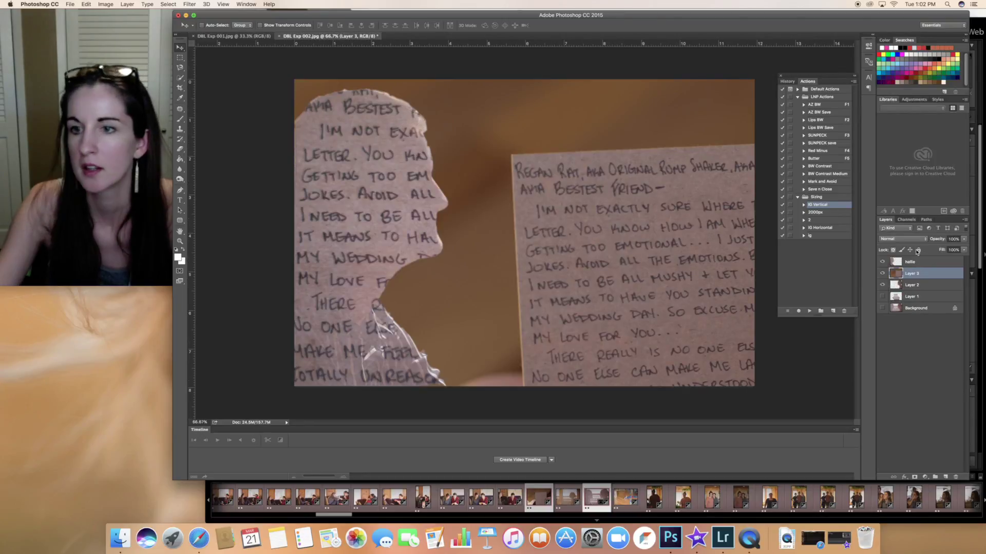
{"action": "left_click_drag", "start_coordinate": [927, 275], "coordinate": [927, 291]}
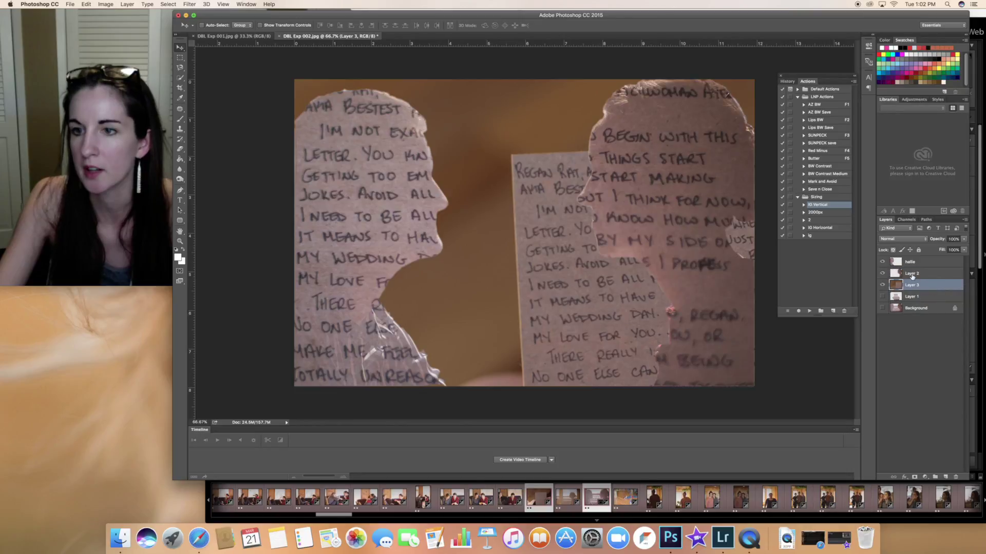
- Name the right silhouette layer with that person's first name and the letter photo layer LETTER
{"action": "double_click", "coordinate": [912, 275]}
{"action": "type", "text": "regan"}
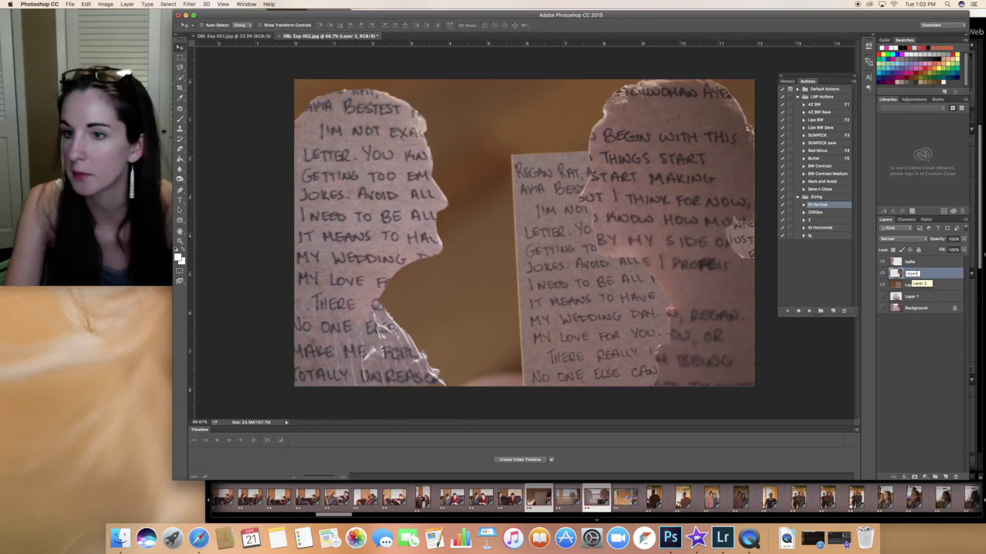
{"action": "key", "text": "Return"}
{"action": "double_click", "coordinate": [912, 285]}
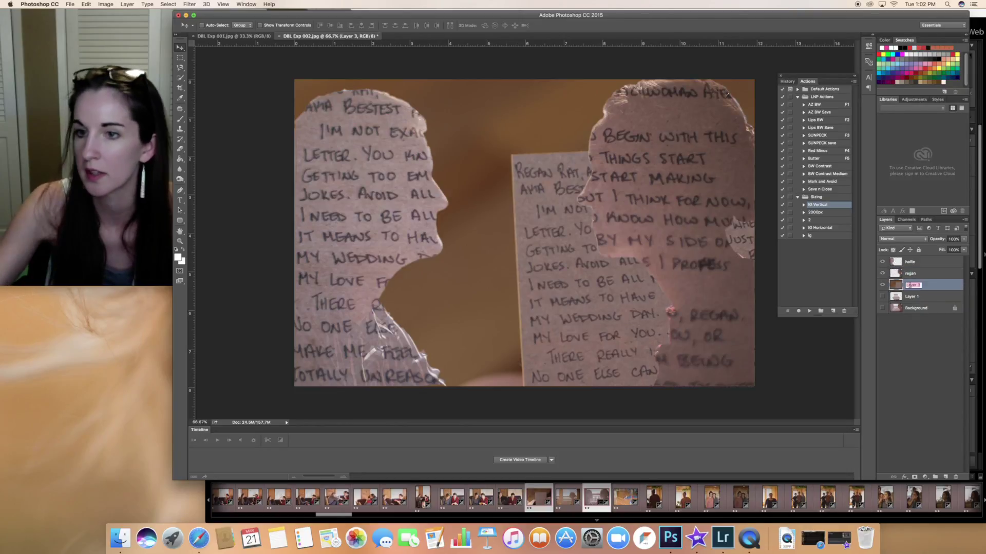
{"action": "type", "text": "lettER"}
{"action": "key", "text": "Return"}
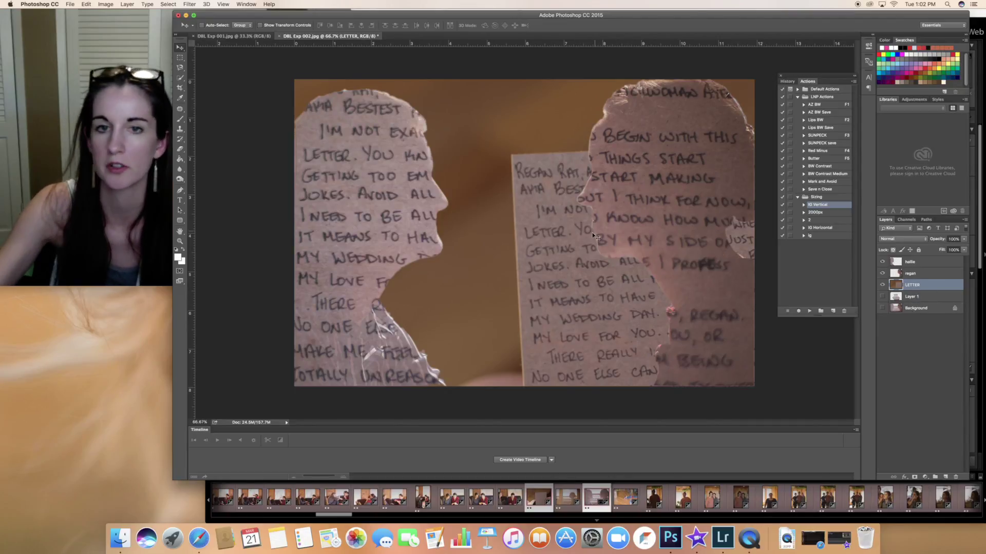
- Try the LETTER layer in several positions behind the two silhouettes, then delete the layer
{"action": "left_click_drag", "start_coordinate": [589, 270], "coordinate": [457, 267]}
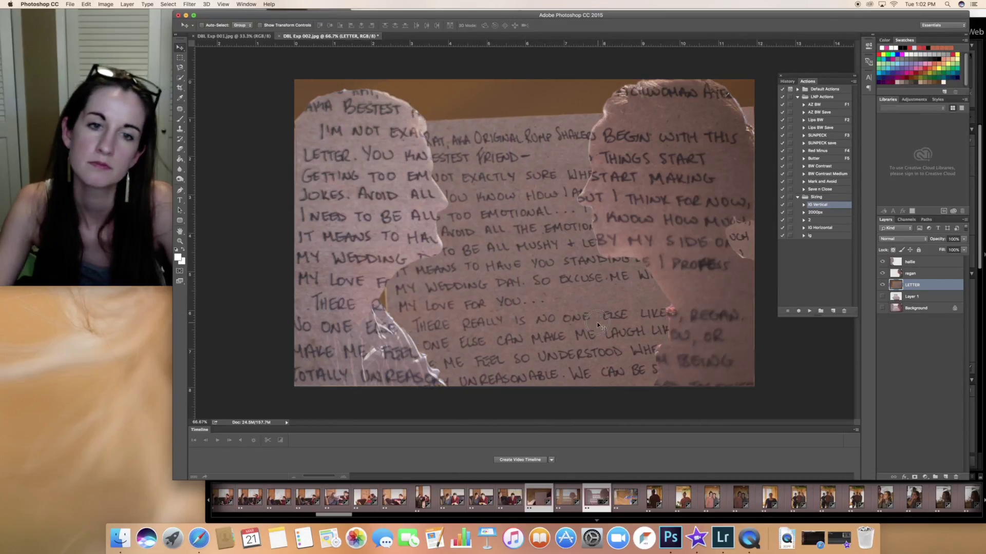
{"action": "left_click_drag", "start_coordinate": [595, 313], "coordinate": [567, 300]}
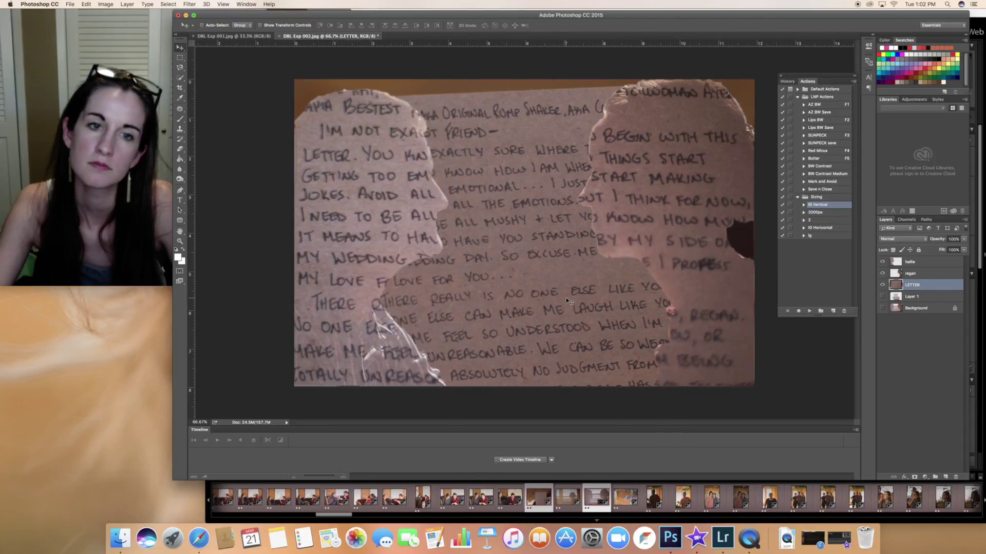
{"action": "left_click_drag", "start_coordinate": [562, 297], "coordinate": [555, 288]}
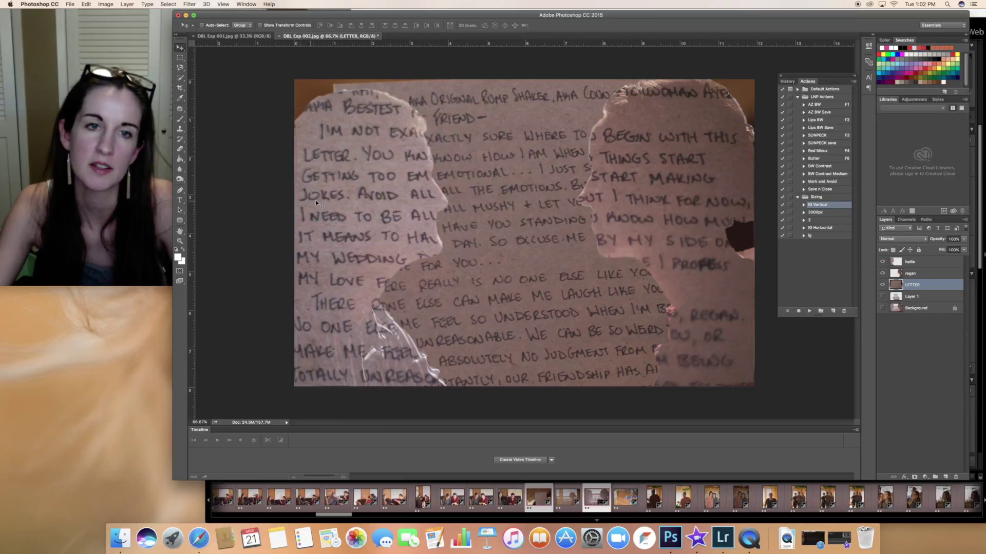
{"action": "left_click_drag", "start_coordinate": [524, 206], "coordinate": [490, 221]}
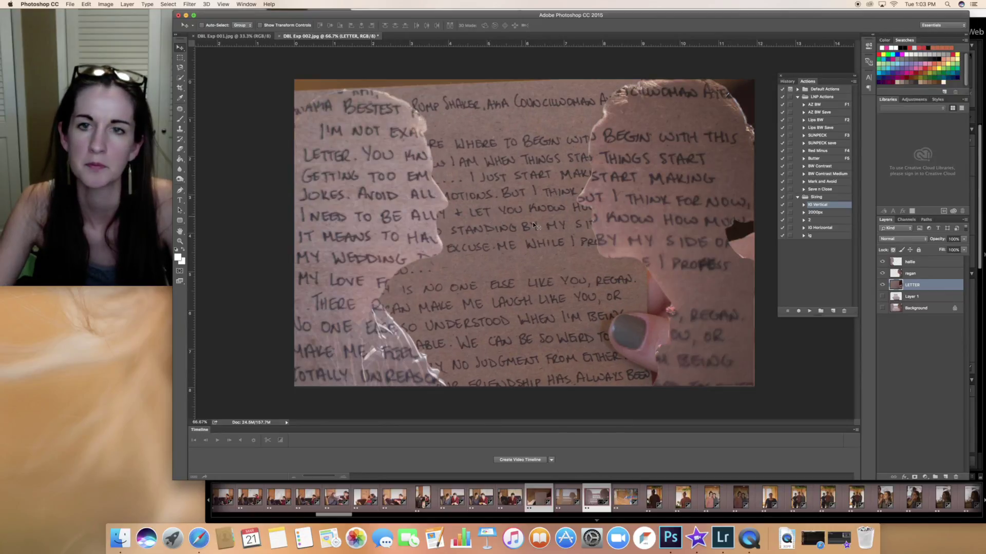
{"action": "left_click_drag", "start_coordinate": [544, 277], "coordinate": [546, 266]}
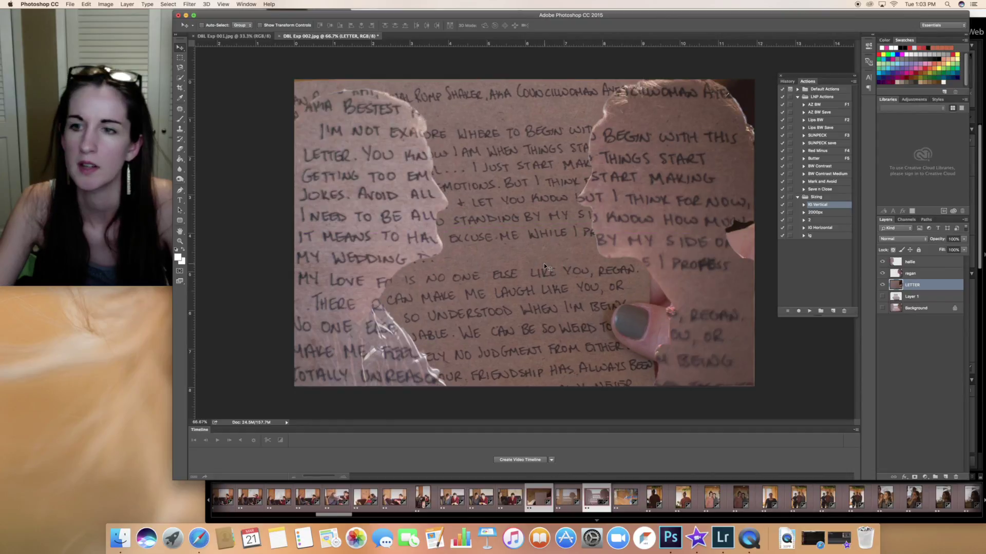
{"action": "key", "text": "Delete"}
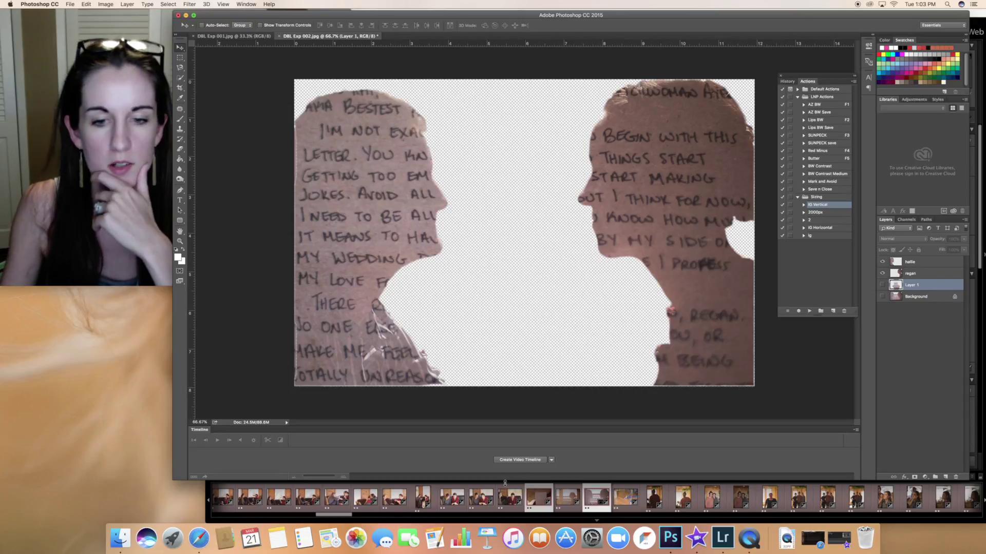
- Switch to Lightroom and show the 1 Stills smart collection as a thumbnail grid in the Library
{"action": "scroll", "coordinate": [505, 488], "scroll_direction": "right", "scroll_amount": 1}
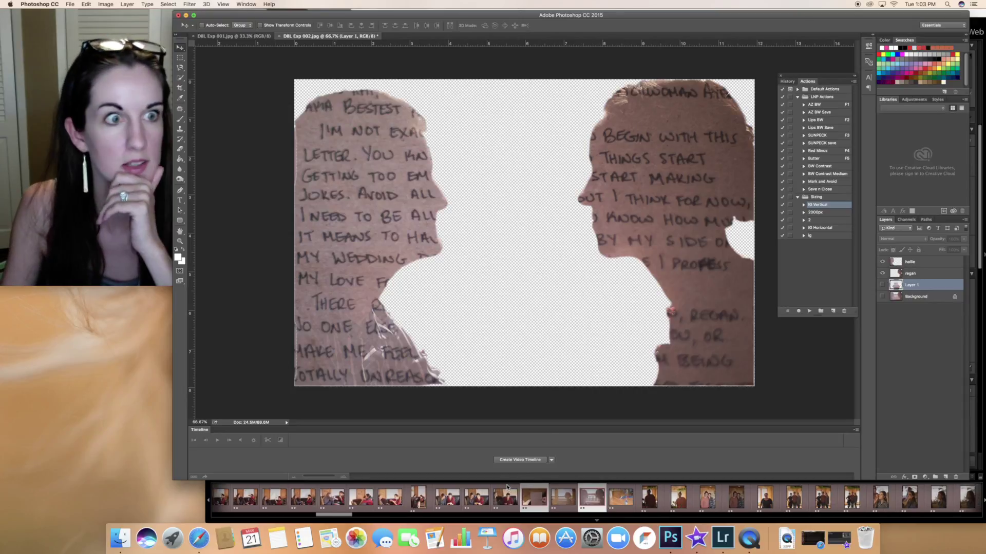
{"action": "left_click", "coordinate": [721, 546]}
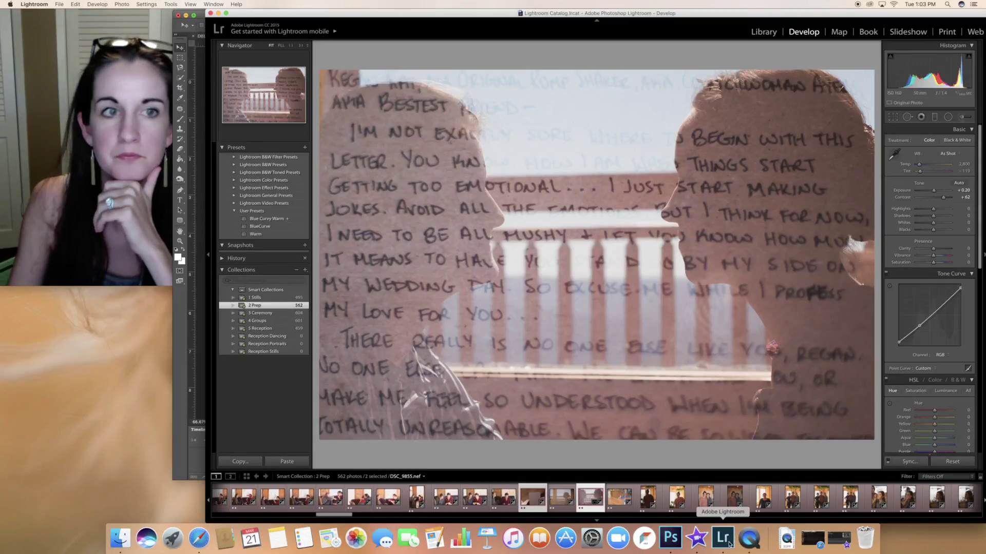
{"action": "left_click", "coordinate": [764, 32]}
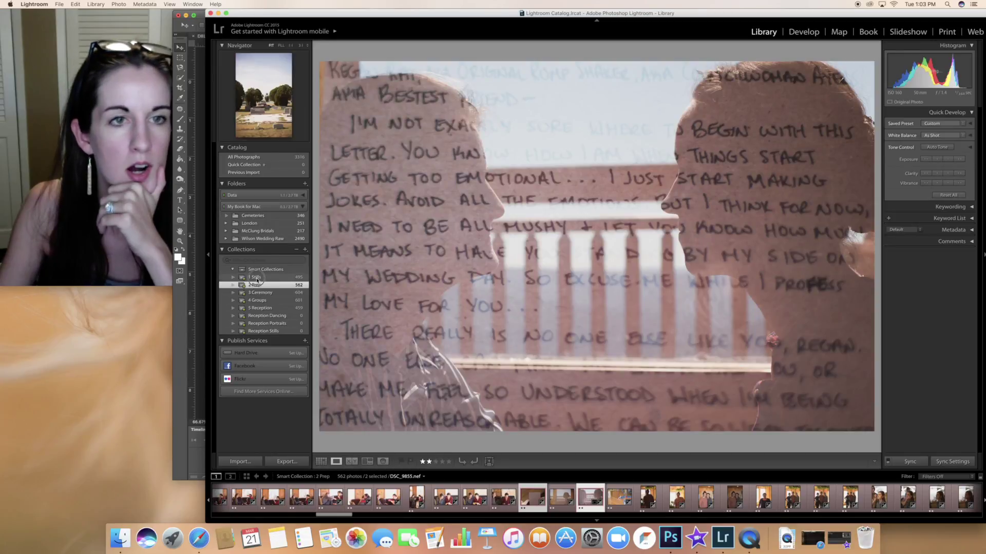
{"action": "left_click", "coordinate": [257, 279]}
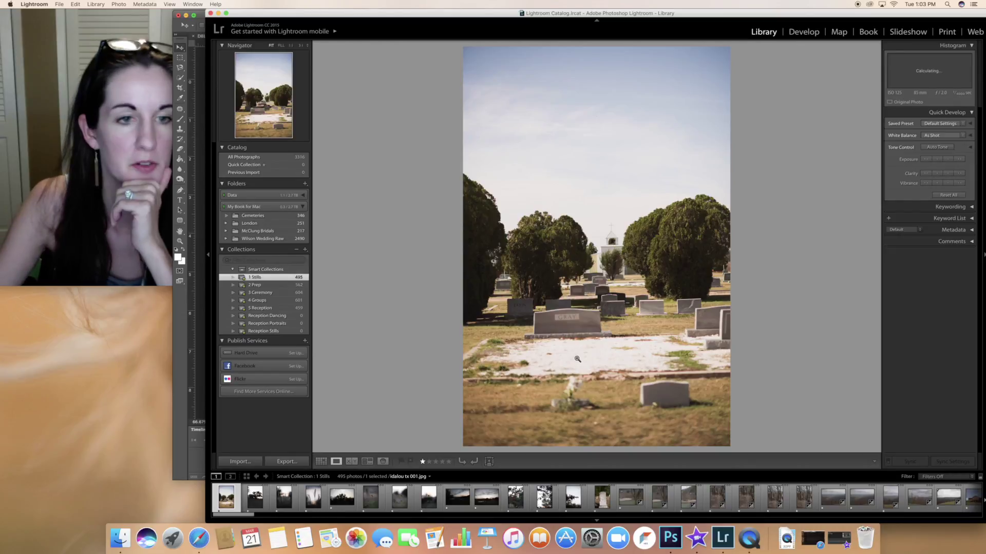
{"action": "key", "text": "g"}
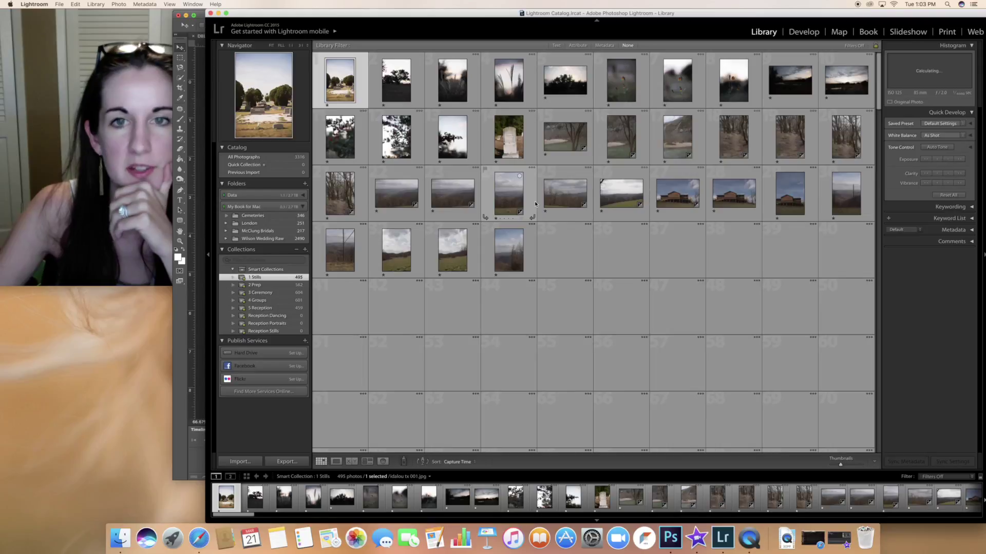
- Look through the 1 Stills thumbnails for a photo that could serve as the composite's background
{"action": "scroll", "coordinate": [535, 204], "scroll_direction": "down", "scroll_amount": 1}
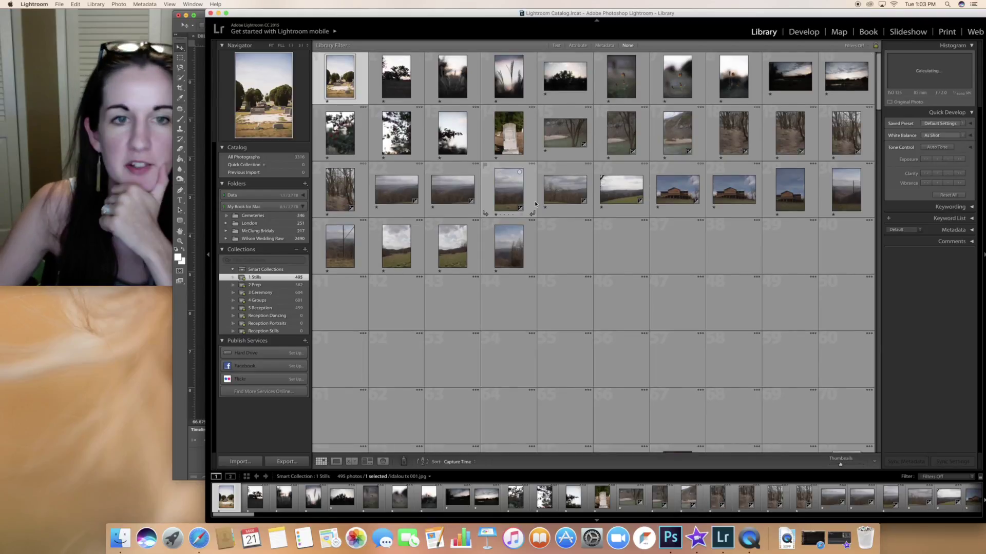
{"action": "scroll", "coordinate": [535, 204], "scroll_direction": "down", "scroll_amount": 15}
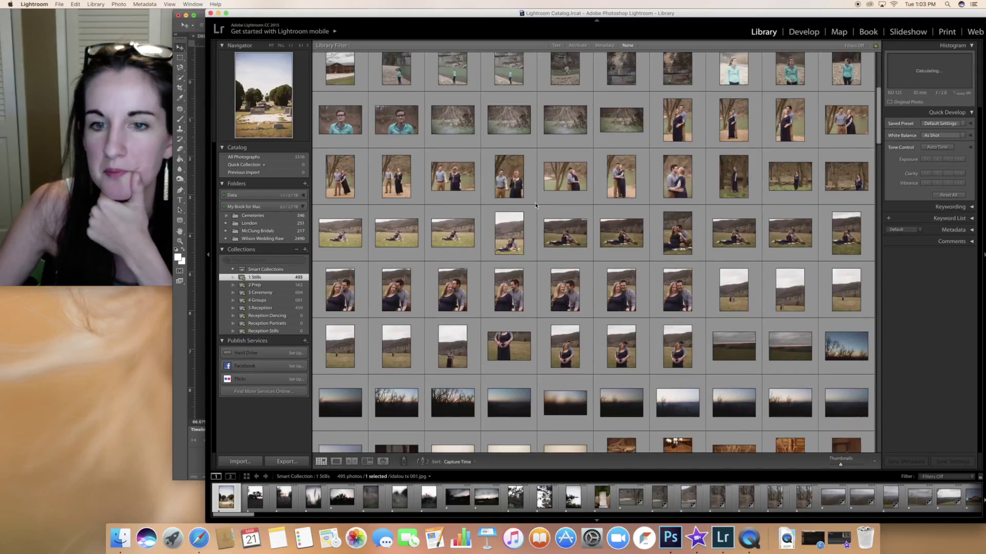
{"action": "scroll", "coordinate": [535, 206], "scroll_direction": "down", "scroll_amount": 10}
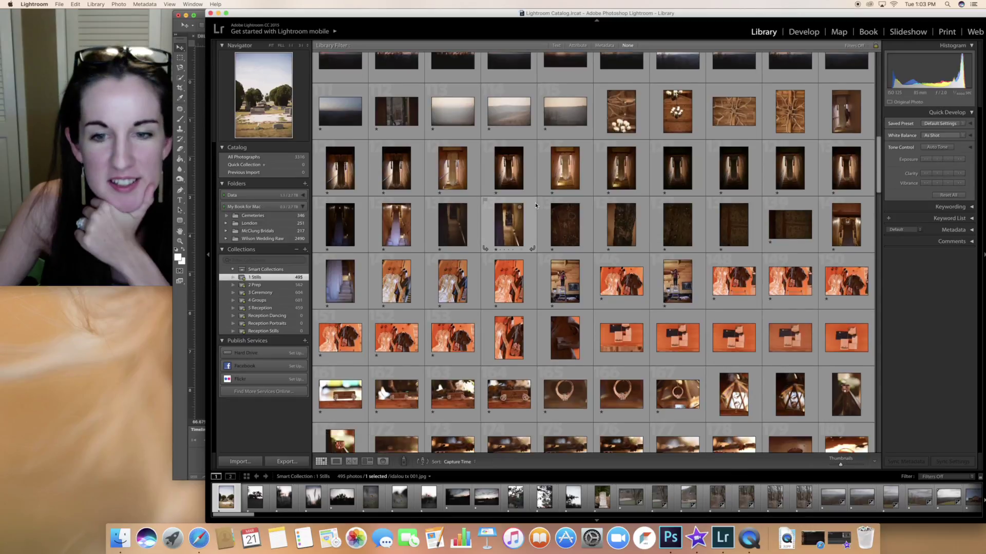
{"action": "scroll", "coordinate": [535, 206], "scroll_direction": "down", "scroll_amount": 4}
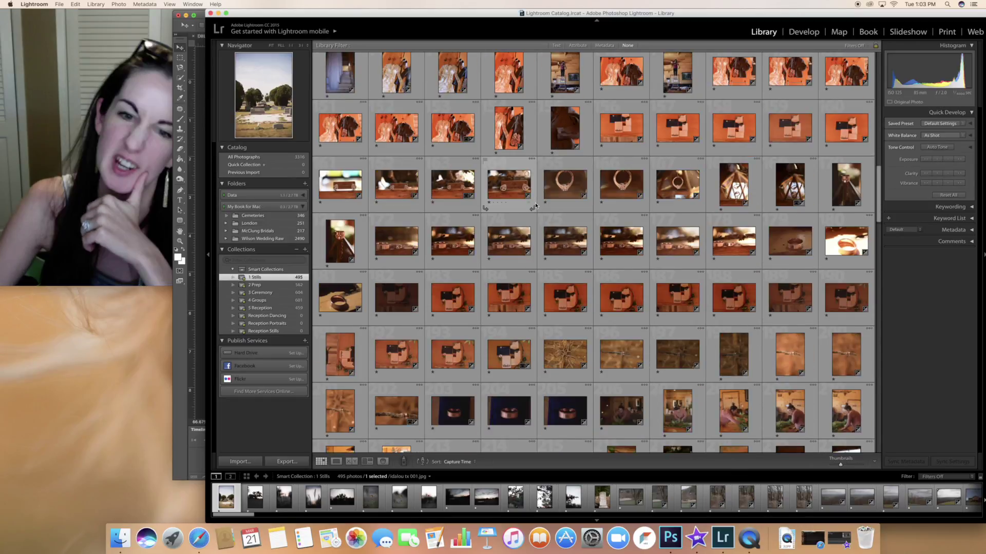
{"action": "scroll", "coordinate": [535, 205], "scroll_direction": "down", "scroll_amount": 8}
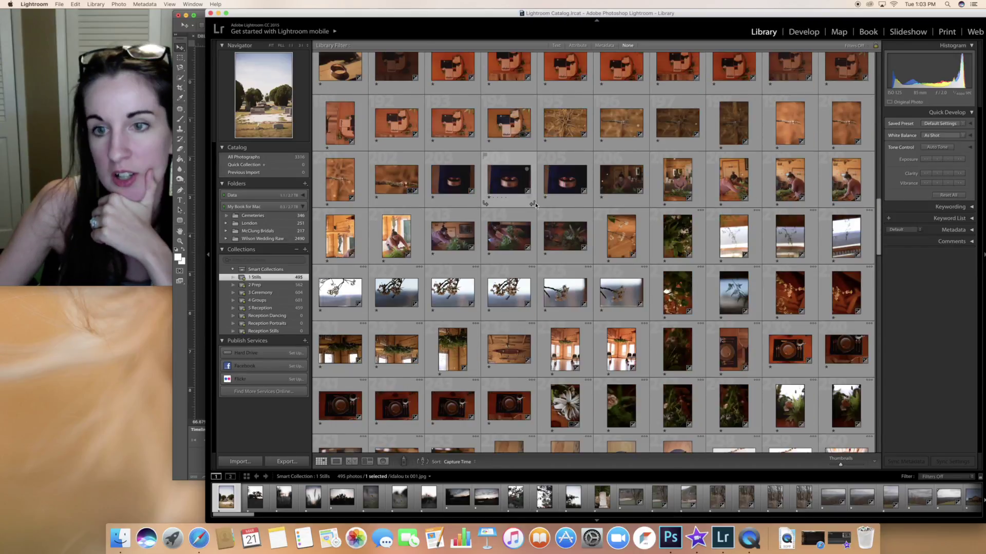
{"action": "scroll", "coordinate": [535, 205], "scroll_direction": "down", "scroll_amount": 1}
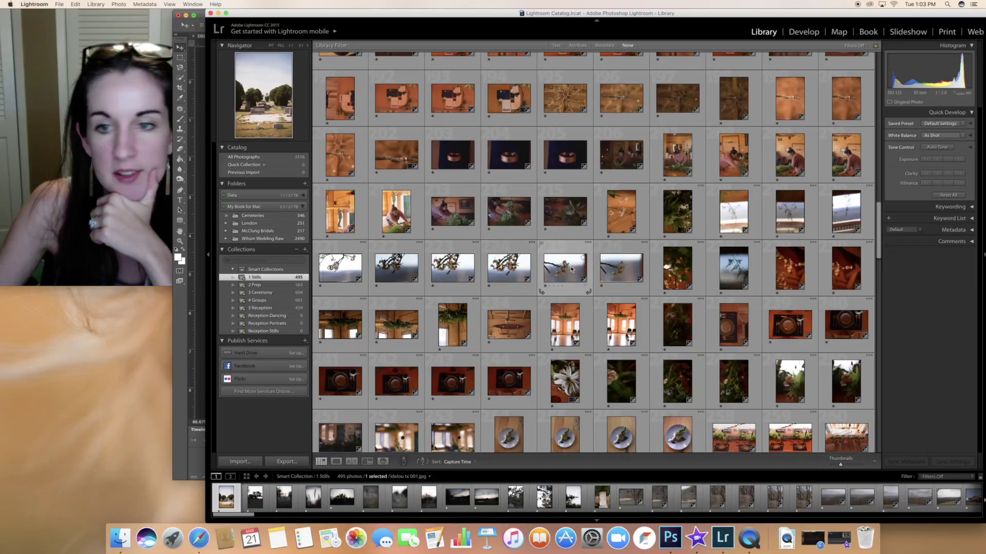
{"action": "scroll", "coordinate": [572, 269], "scroll_direction": "down", "scroll_amount": 1}
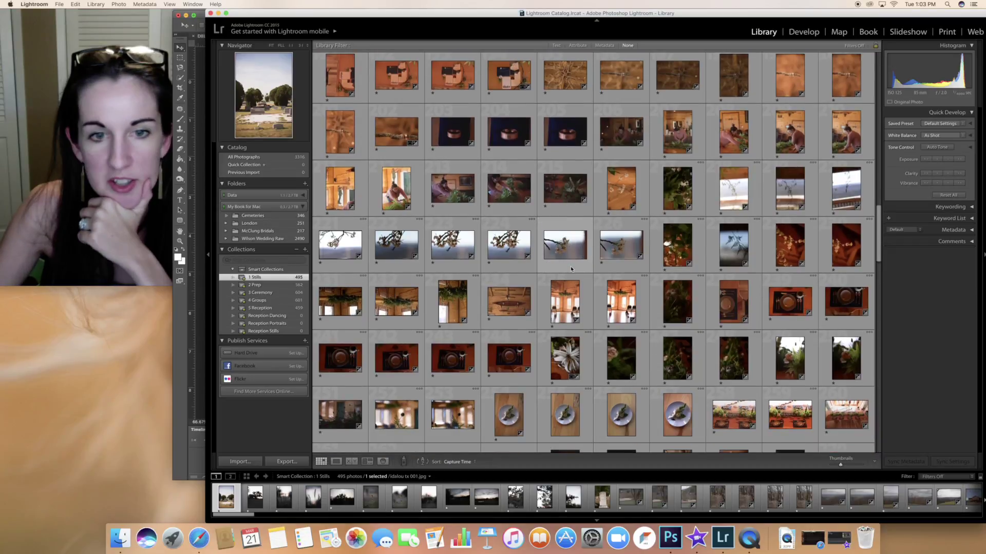
{"action": "scroll", "coordinate": [571, 269], "scroll_direction": "down", "scroll_amount": 2}
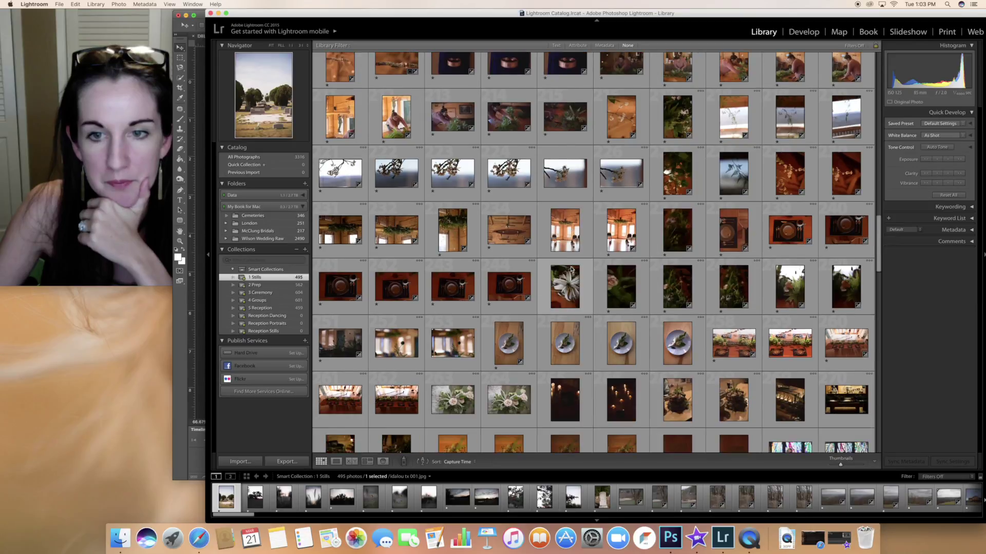
{"action": "scroll", "coordinate": [571, 269], "scroll_direction": "down", "scroll_amount": 2}
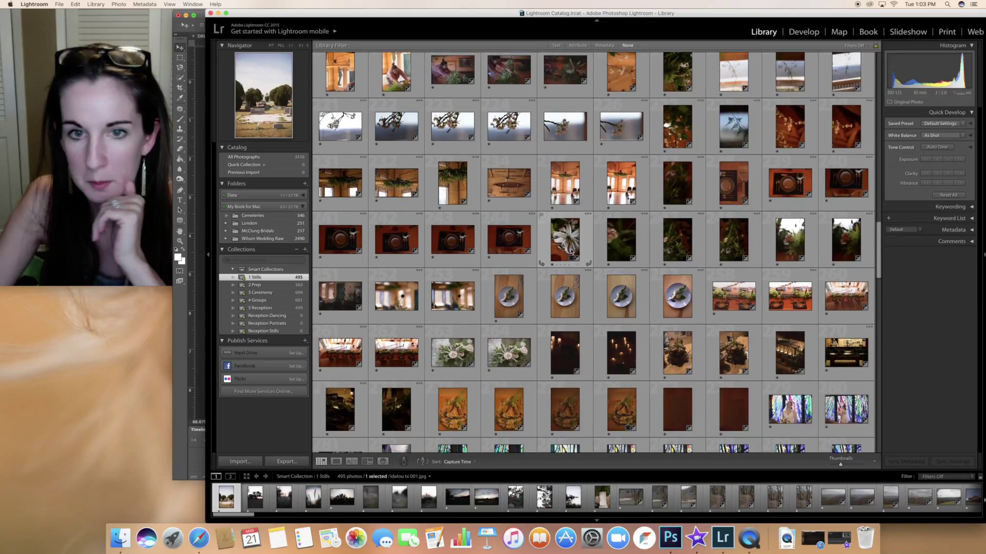
- Compare the flower photos at full size, starting at NEW_1560.nef, and select the rose-and-fern photo Liz-0268.nef
{"action": "key", "text": "e"}
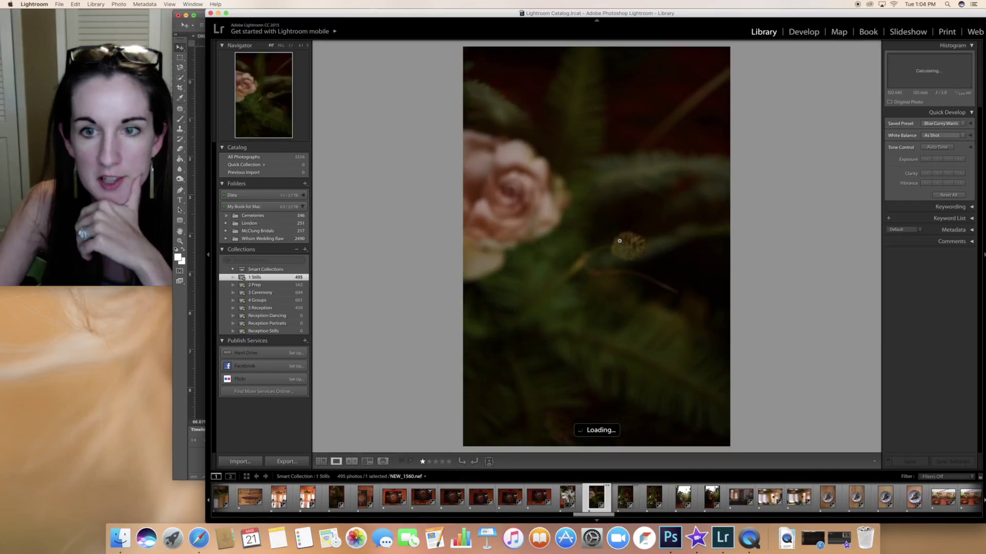
{"action": "key", "text": "Right"}
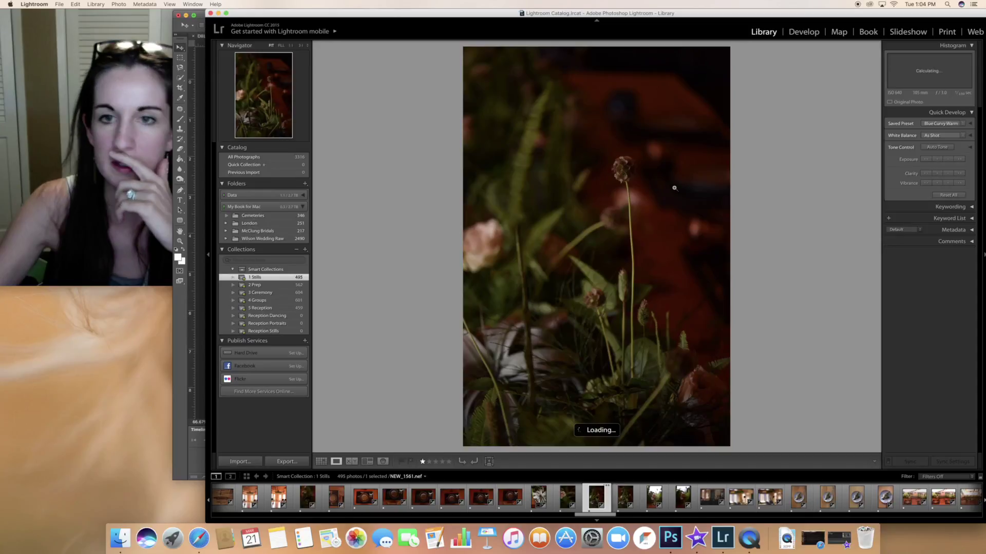
{"action": "key", "text": "Right"}
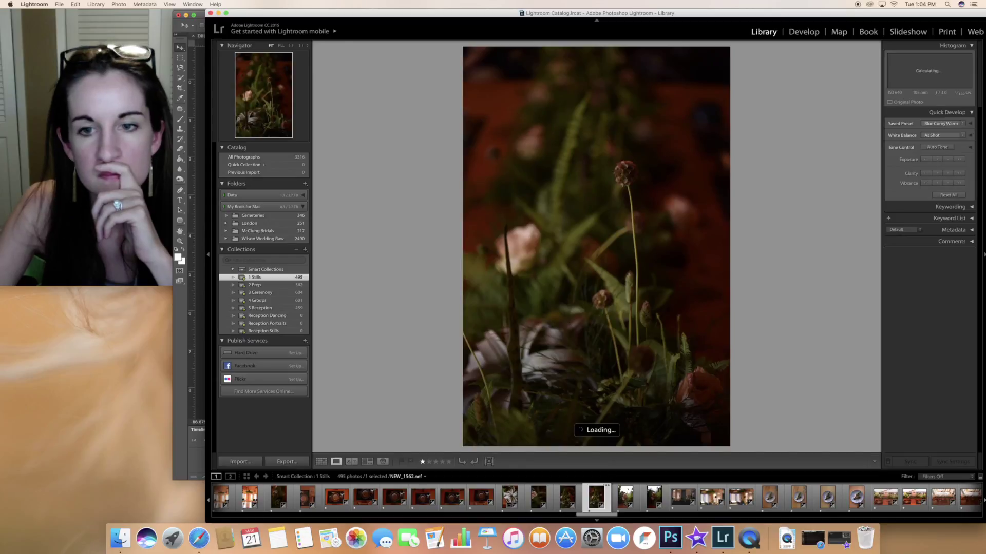
{"action": "key", "text": "Right"}
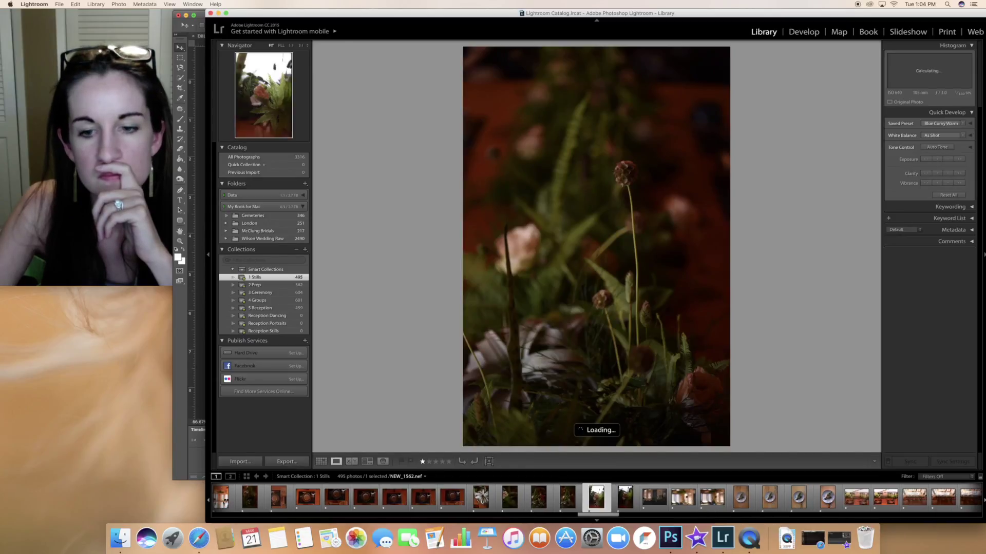
{"action": "key", "text": "Right"}
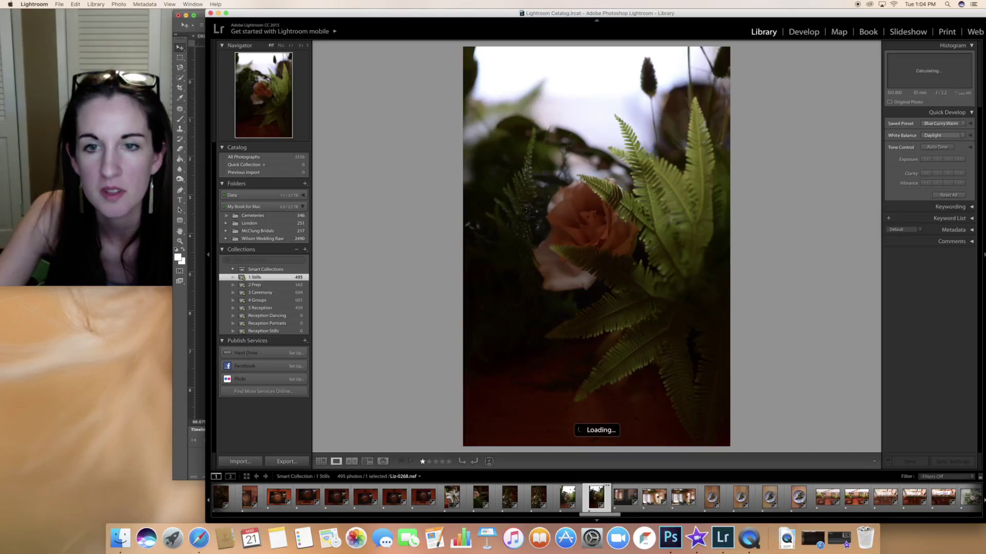
{"action": "key", "text": "Left"}
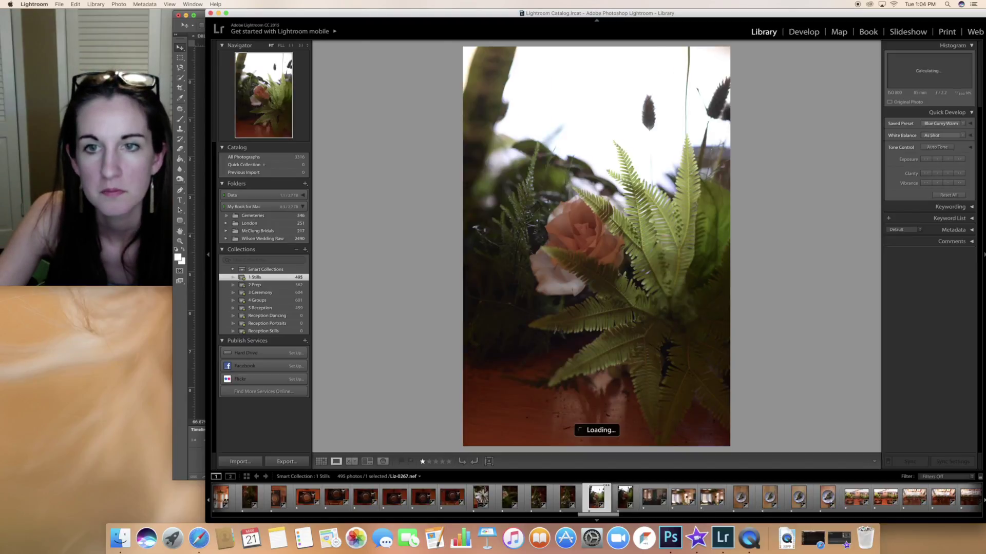
{"action": "key", "text": "Right"}
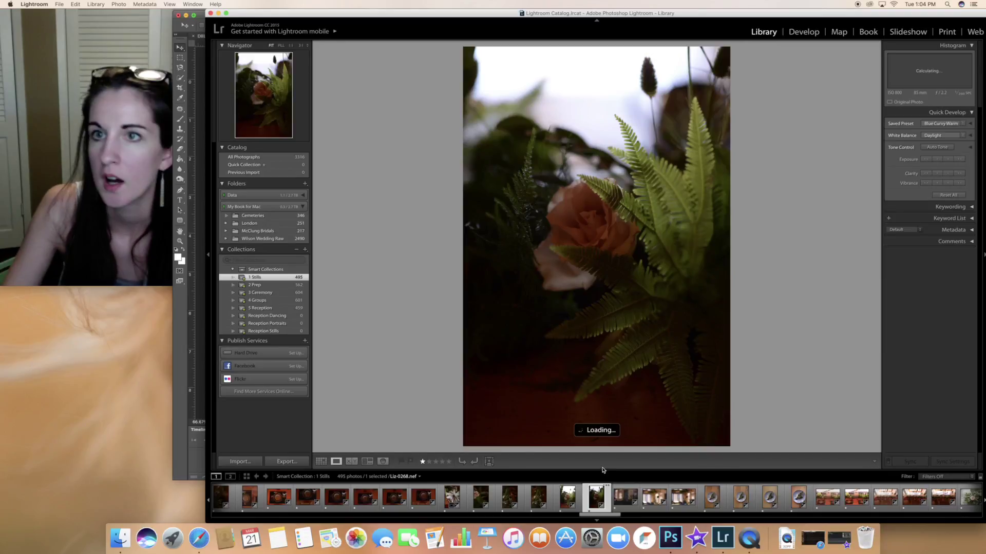
- Export Liz-0268.nef to the Desktop HowTo folder as DBL Exp 003.jpg, keeping DBL Exp as the custom text
{"action": "left_click", "coordinate": [805, 32]}
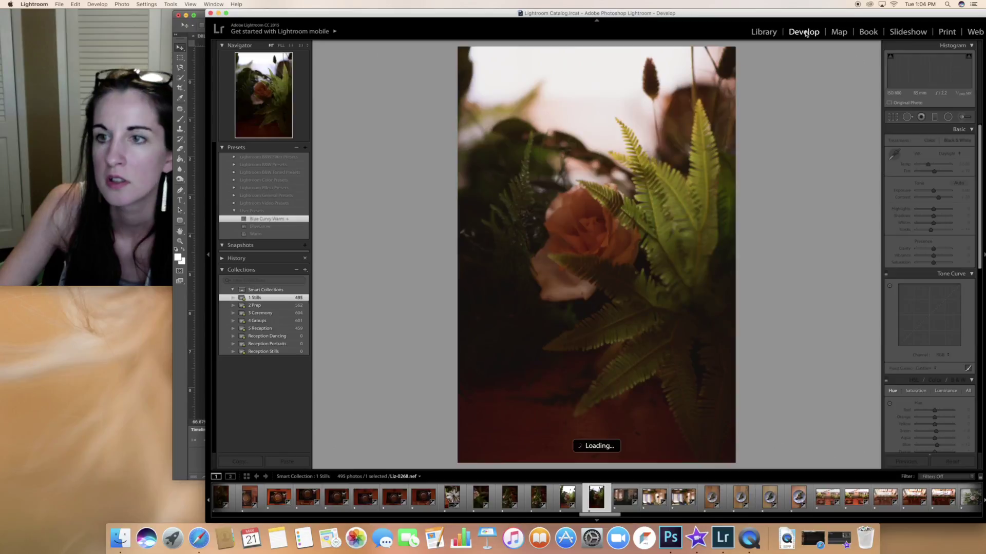
{"action": "right_click", "coordinate": [597, 496]}
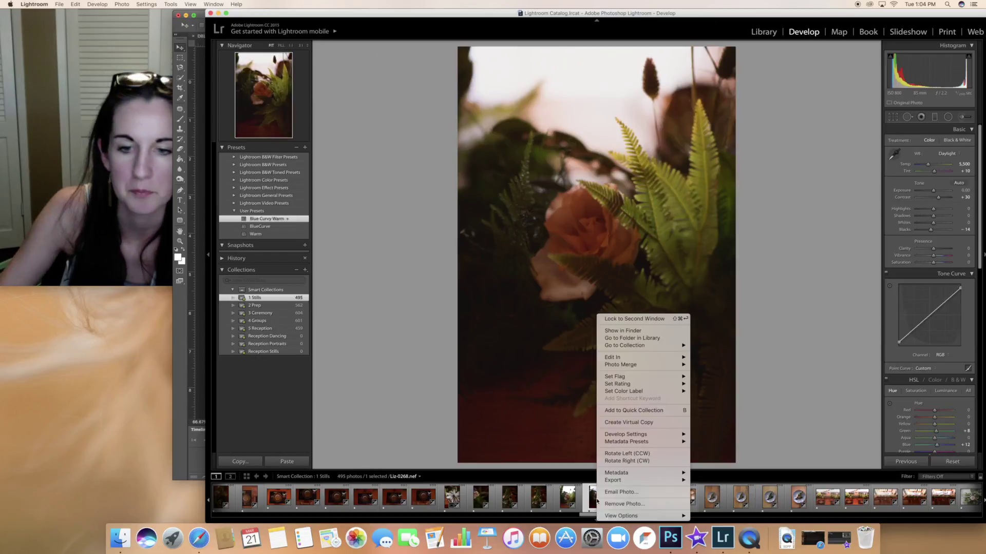
{"action": "mouse_move", "coordinate": [627, 483]}
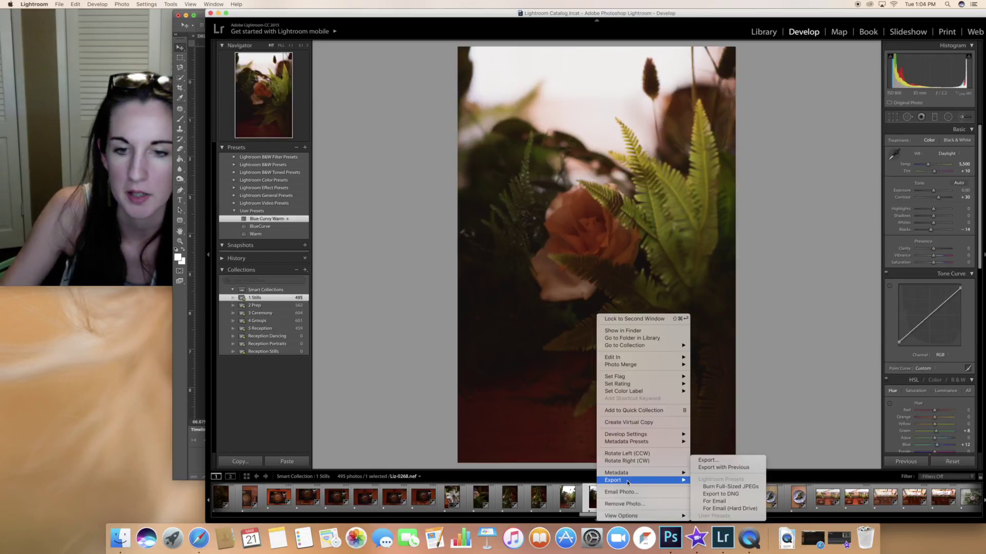
{"action": "left_click", "coordinate": [707, 460]}
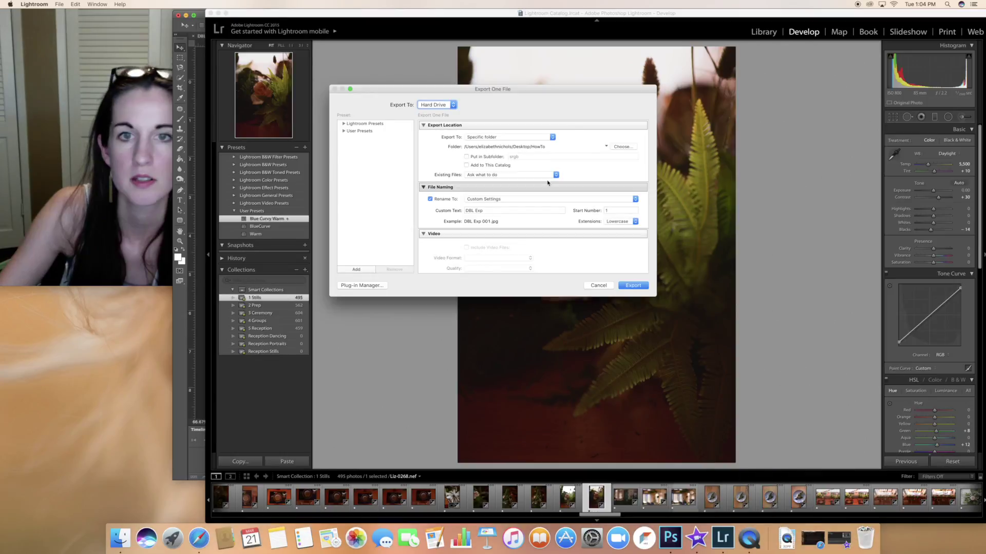
{"action": "left_click_drag", "start_coordinate": [467, 211], "coordinate": [530, 205]}
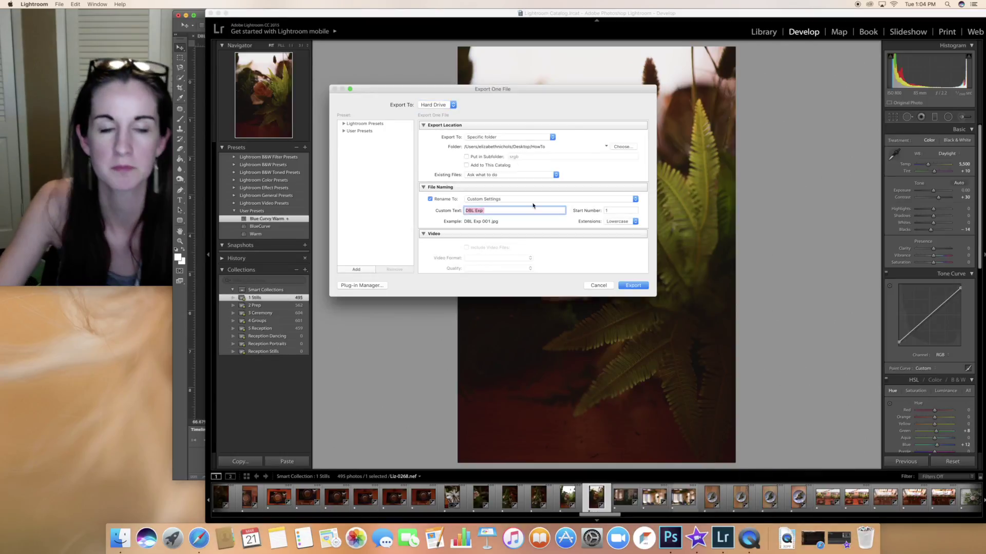
{"action": "left_click", "coordinate": [532, 209]}
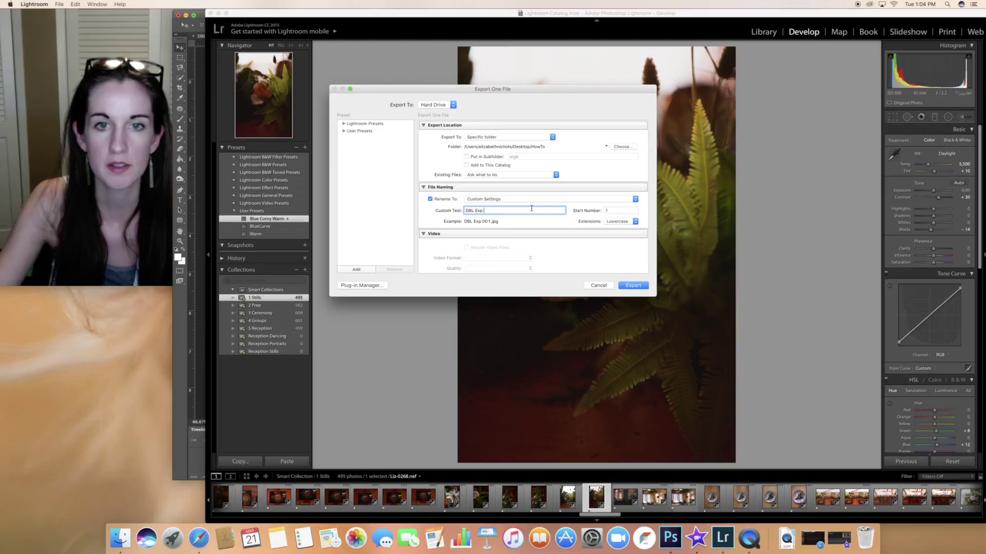
{"action": "type", "text": "3"}
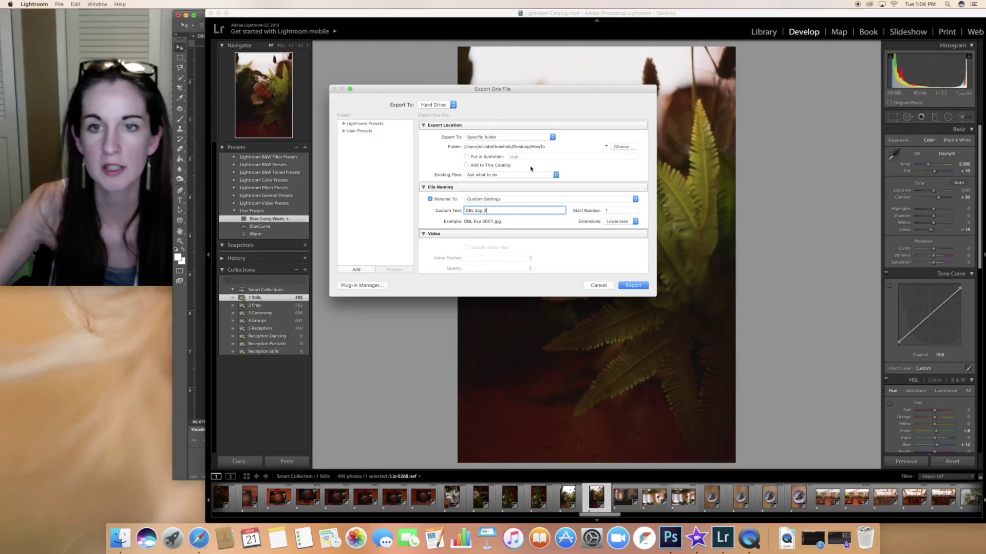
{"action": "key", "text": "BackSpace"}
{"action": "left_click", "coordinate": [614, 211]}
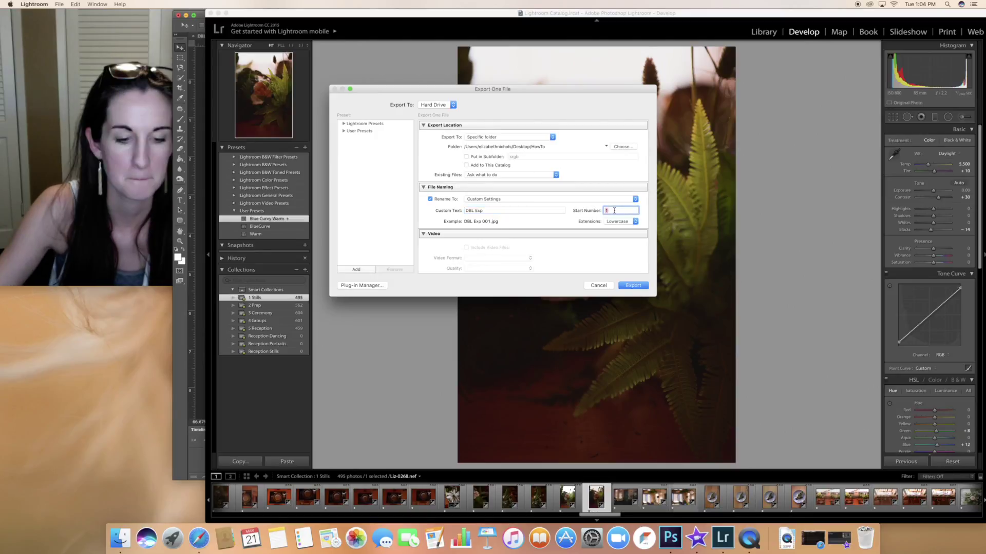
{"action": "left_click", "coordinate": [633, 285]}
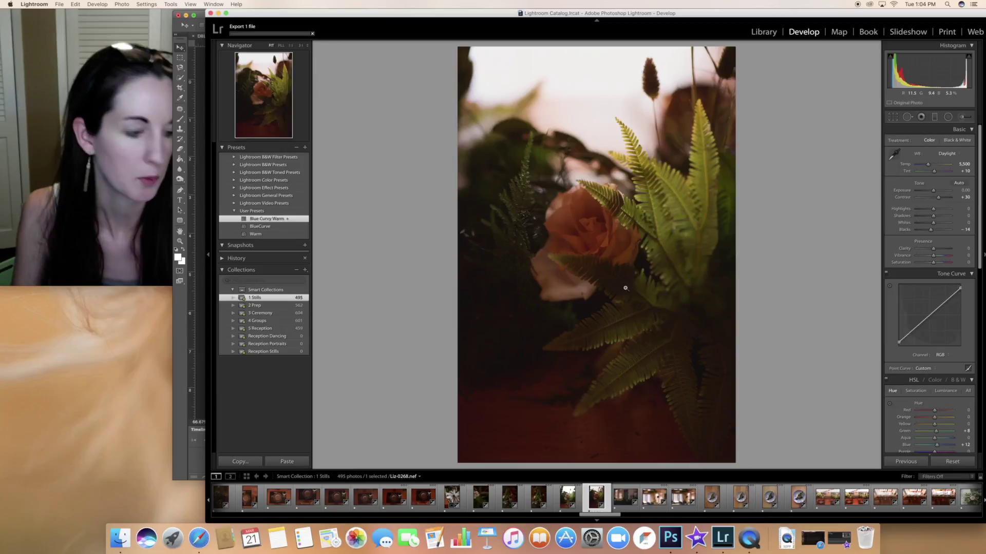
- Switch to Photoshop, copy the DBL Exp 003.jpg photo into DBL Exp 002.jpg below the silhouette layers, and position its rose between the two silhouettes
{"action": "key", "text": "super+Tab"}
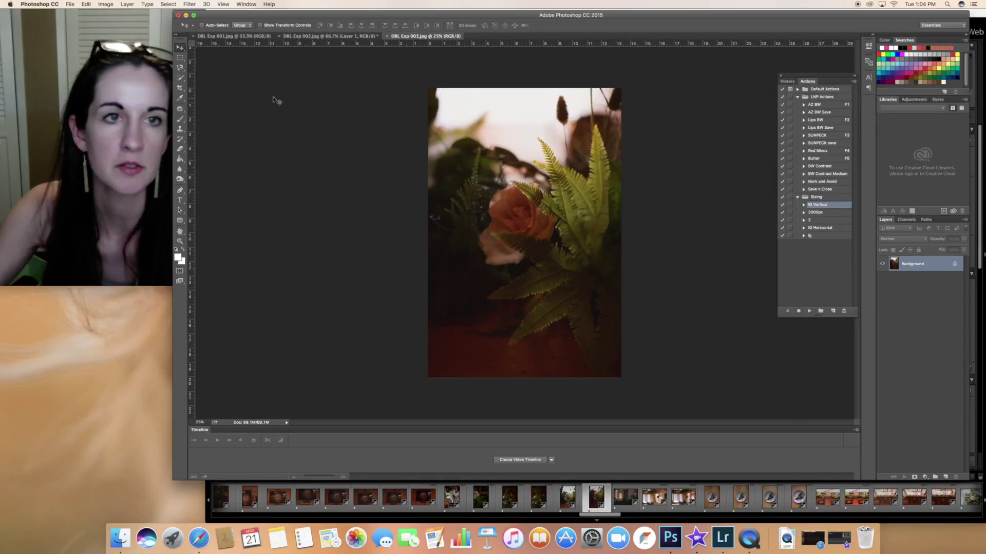
{"action": "left_click", "coordinate": [274, 37]}
{"action": "left_click", "coordinate": [302, 39]}
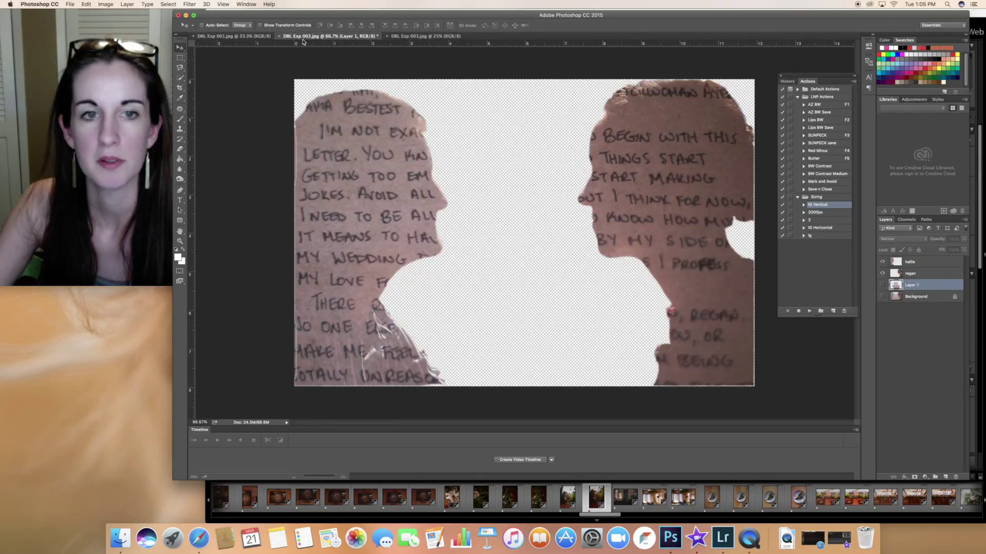
{"action": "left_click", "coordinate": [426, 37]}
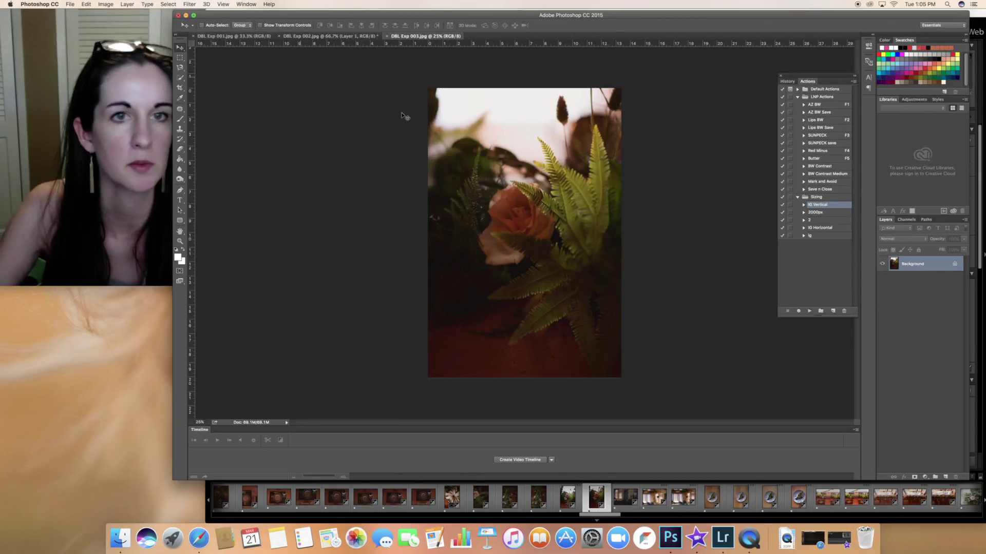
{"action": "left_click_drag", "start_coordinate": [448, 116], "coordinate": [445, 178]}
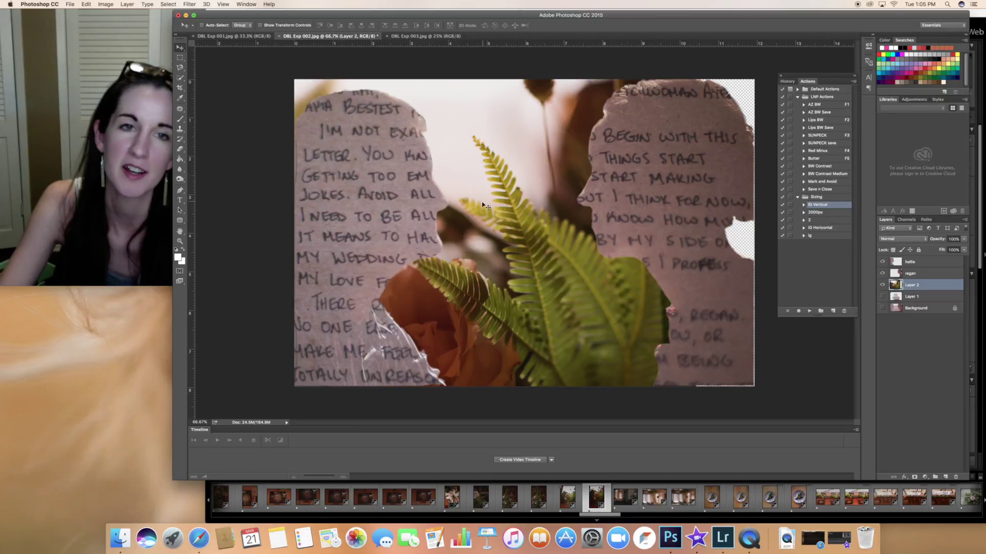
{"action": "left_click_drag", "start_coordinate": [528, 263], "coordinate": [594, 242]}
{"action": "left_click_drag", "start_coordinate": [574, 309], "coordinate": [569, 291]}
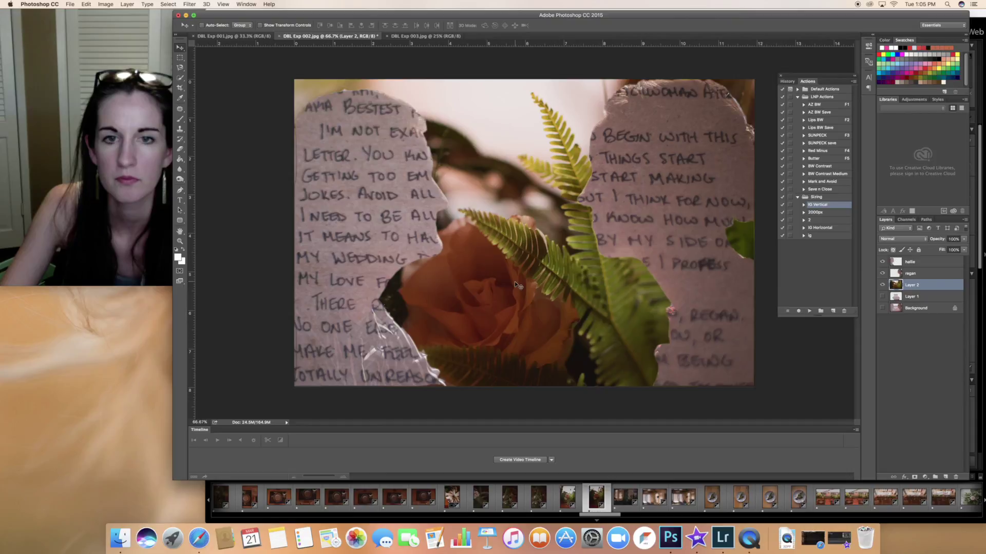
- Move the rose-and-fern photo up so the rose sits between the two silhouettes' faces
{"action": "left_click_drag", "start_coordinate": [537, 282], "coordinate": [557, 248]}
{"action": "mouse_move", "coordinate": [556, 310]}
{"action": "left_mouse_down"}
{"action": "mouse_move", "coordinate": [572, 285]}
{"action": "mouse_move", "coordinate": [555, 316]}
{"action": "left_mouse_up"}
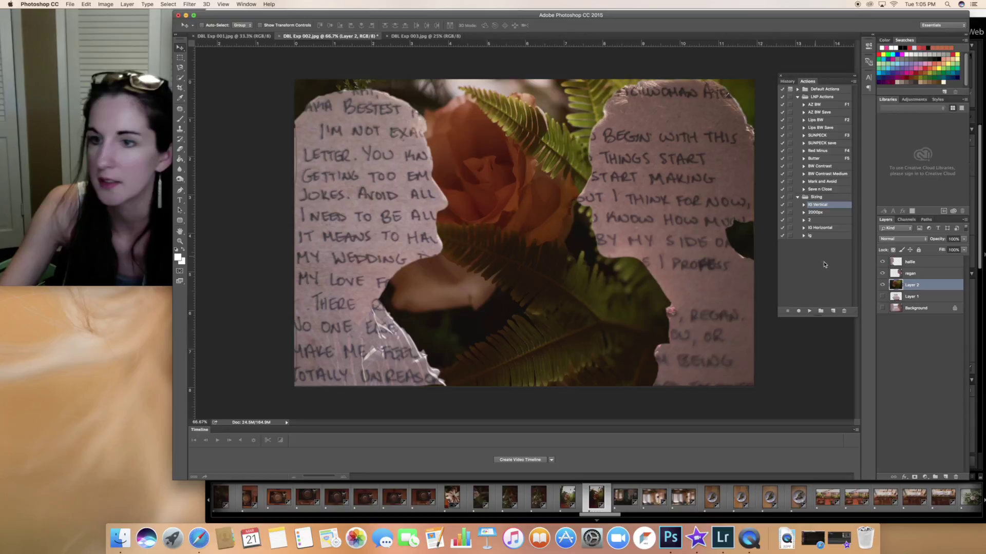
- Merge the upper silhouette layer down into the other silhouette layer
{"action": "left_click", "coordinate": [914, 262]}
{"action": "key", "text": "BackSpace"}
{"action": "left_click", "coordinate": [964, 249]}
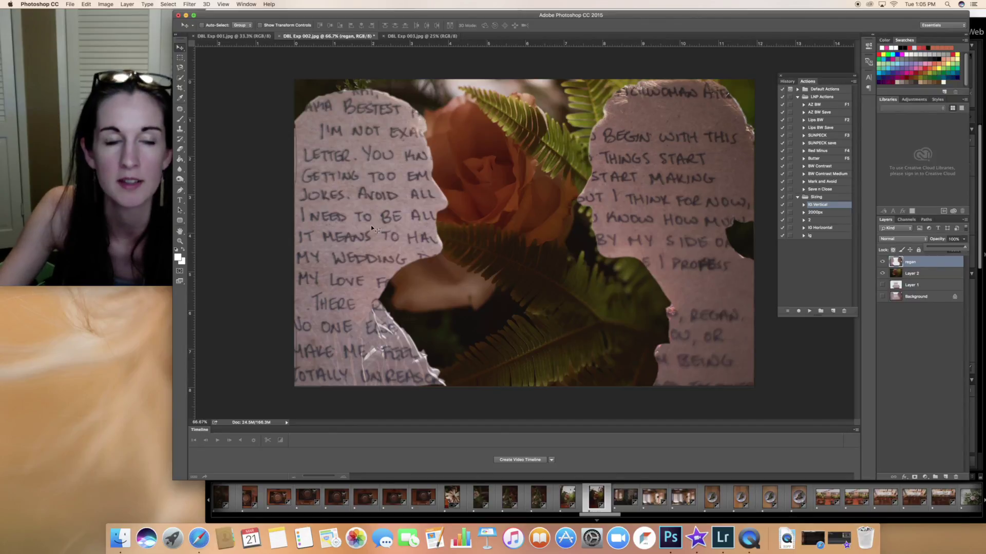
- Check the merged silhouettes by toggling their layer's visibility, and lower that layer's opacity to 71%
{"action": "left_click", "coordinate": [883, 262]}
{"action": "left_click", "coordinate": [882, 261]}
{"action": "left_click", "coordinate": [882, 262]}
{"action": "left_click", "coordinate": [964, 240]}
{"action": "mouse_move", "coordinate": [965, 250]}
{"action": "left_mouse_down"}
{"action": "mouse_move", "coordinate": [937, 251]}
{"action": "mouse_move", "coordinate": [952, 251]}
{"action": "left_mouse_up"}
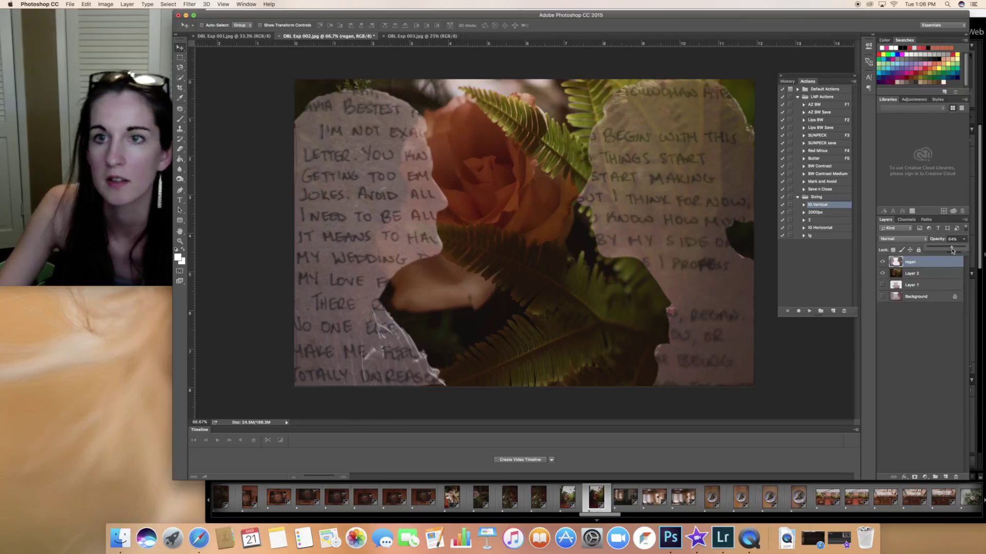
{"action": "left_click_drag", "start_coordinate": [949, 253], "coordinate": [955, 250]}
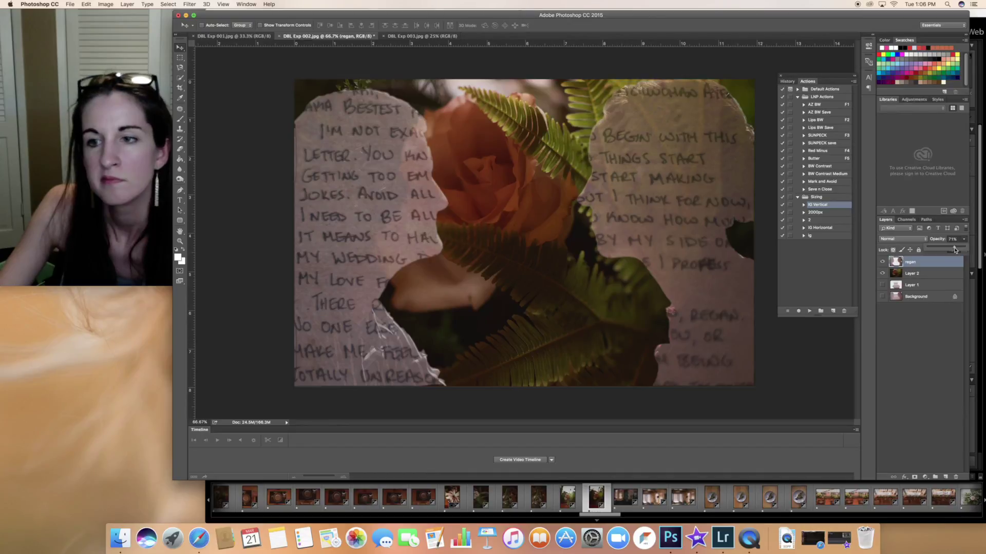
- Make the Background layer visible, unlock it and rename it original
{"action": "left_click", "coordinate": [883, 298]}
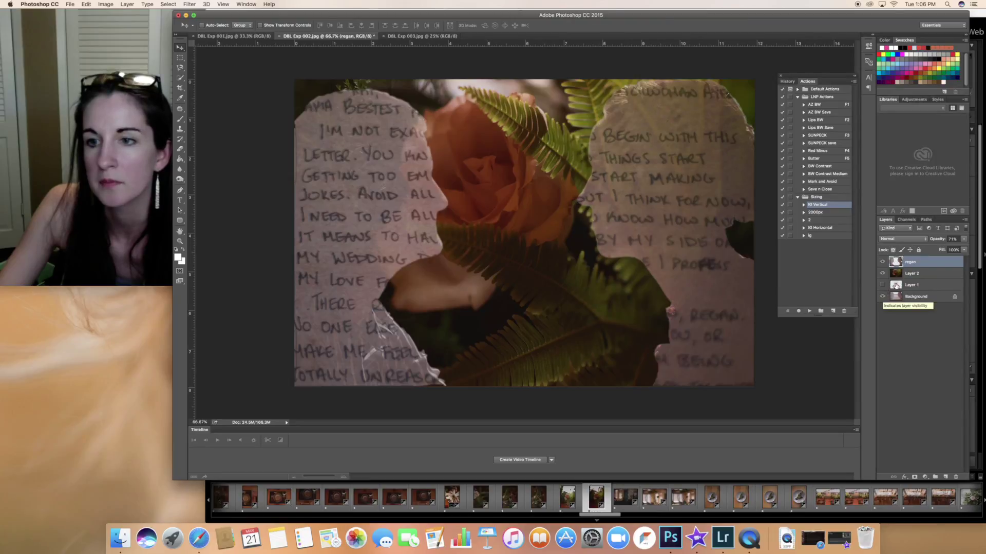
{"action": "left_click", "coordinate": [912, 273]}
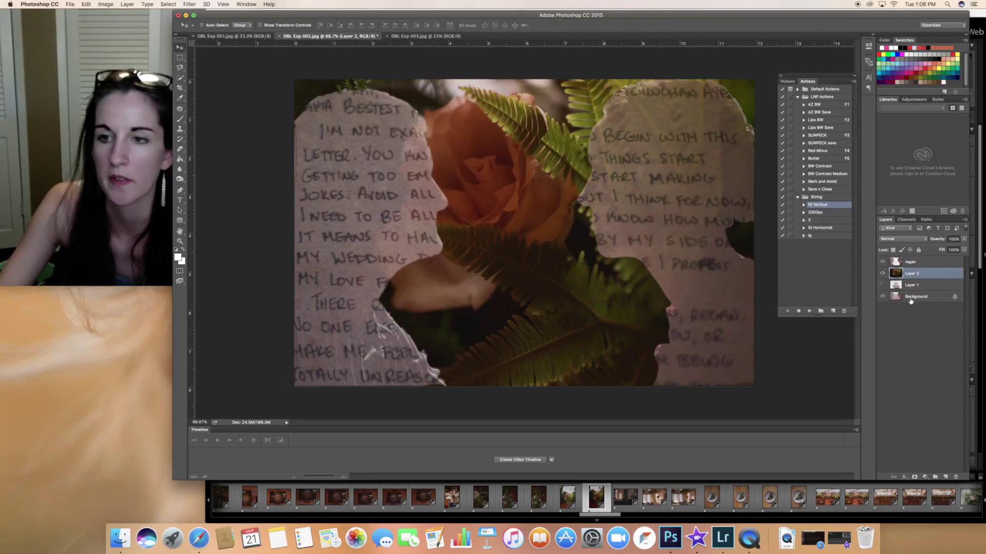
{"action": "left_click", "coordinate": [918, 300]}
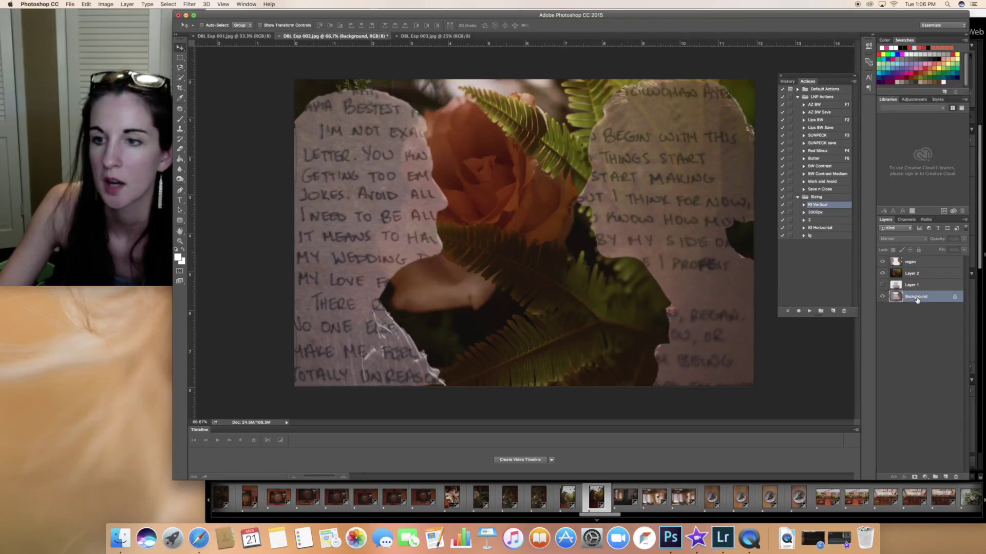
{"action": "left_click", "coordinate": [955, 298]}
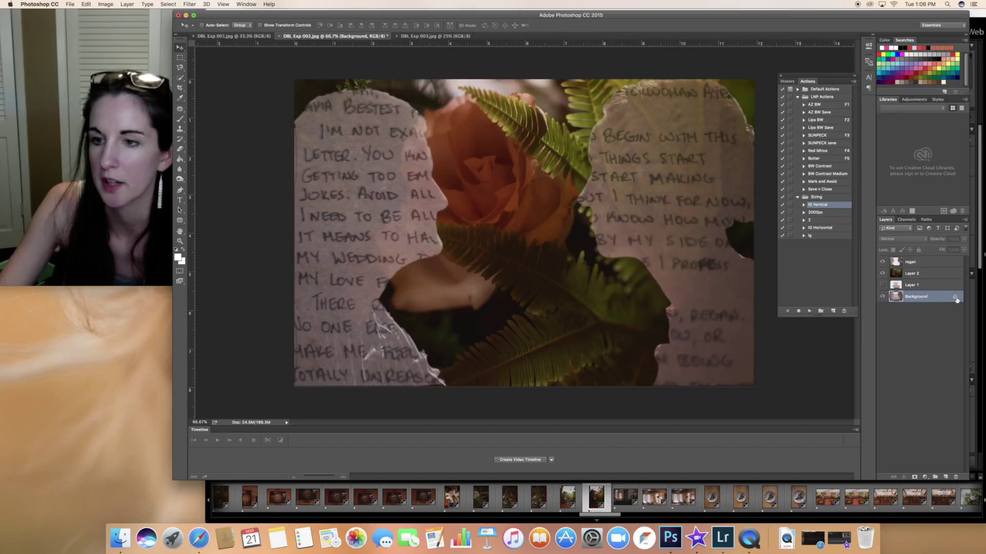
{"action": "double_click", "coordinate": [913, 297]}
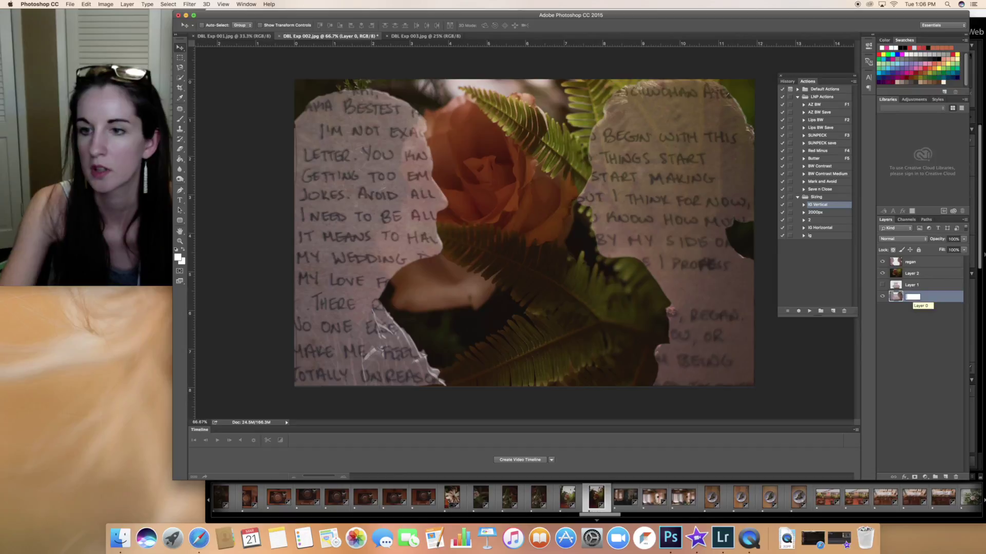
{"action": "type", "text": "iginal"}
{"action": "key", "text": "Return"}
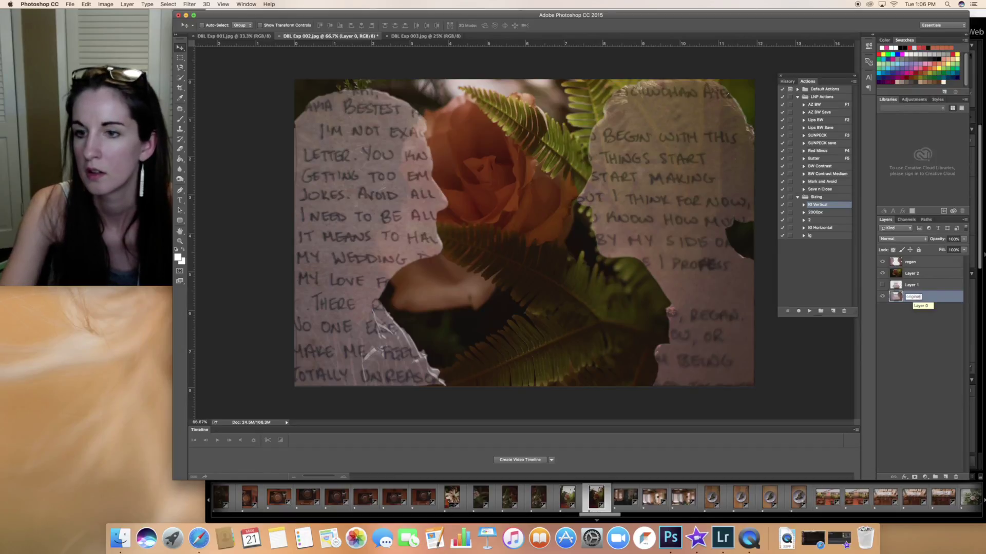
- Try the original layer directly above Layer 2 with its opacity lowered to 32%
{"action": "left_click_drag", "start_coordinate": [914, 299], "coordinate": [913, 273]}
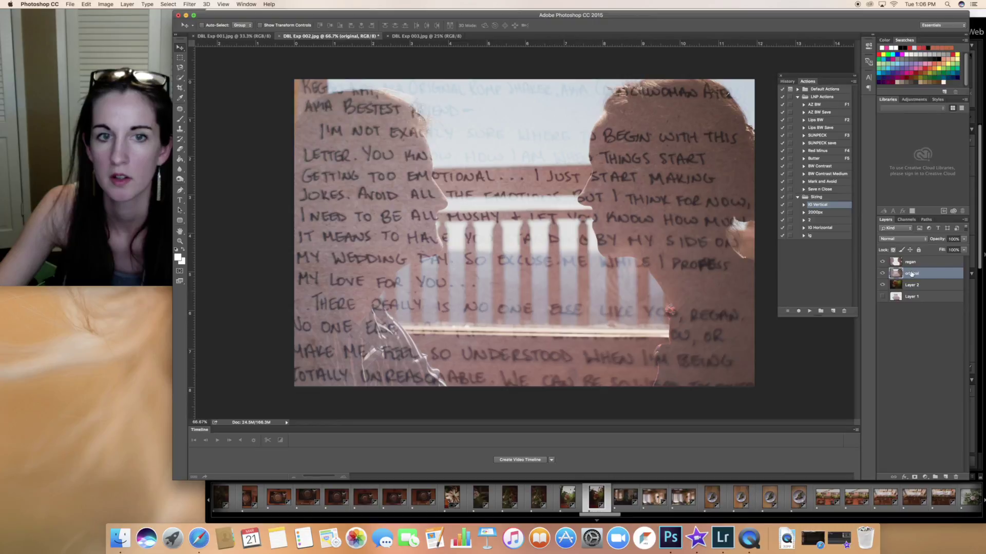
{"action": "left_click", "coordinate": [965, 240]}
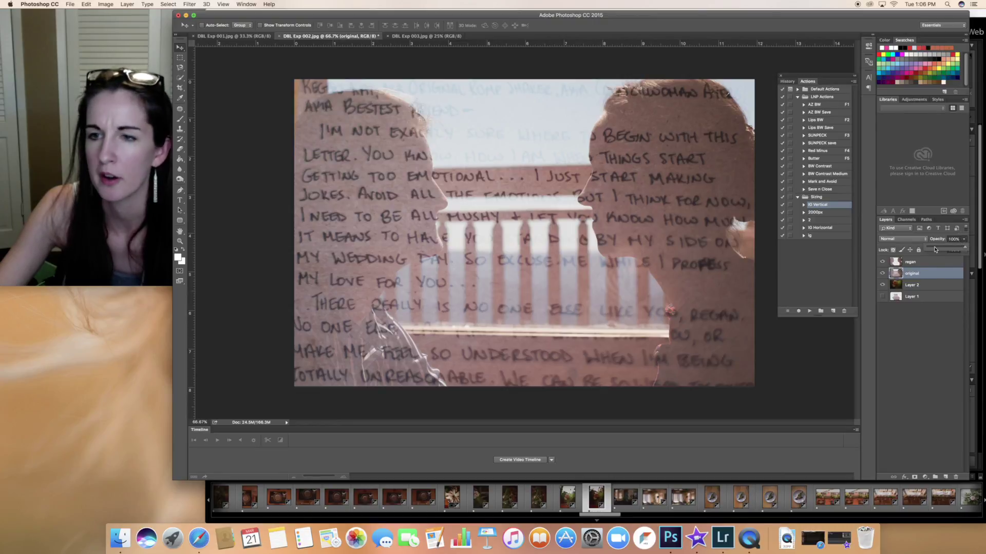
{"action": "left_click", "coordinate": [935, 248]}
{"action": "left_click_drag", "start_coordinate": [935, 248], "coordinate": [933, 249]}
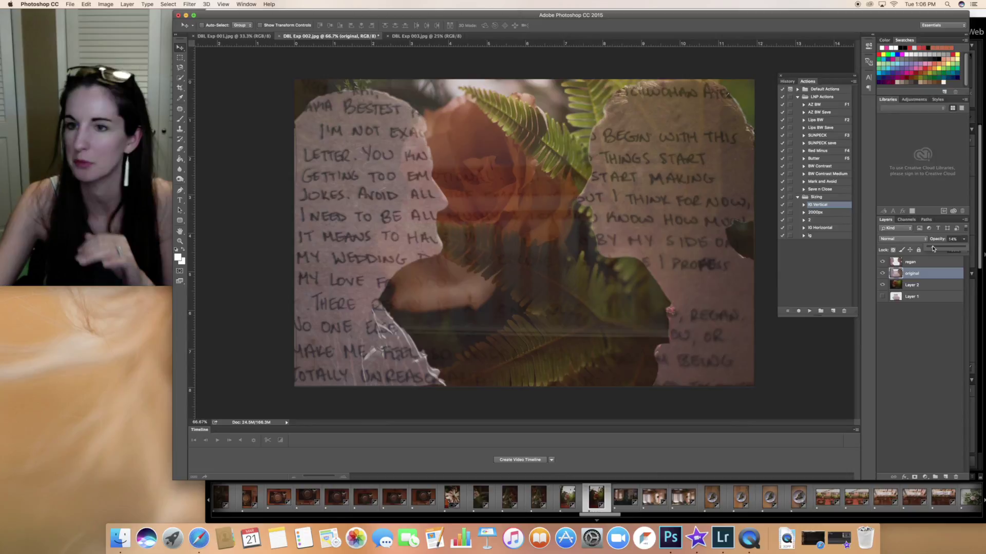
{"action": "left_click_drag", "start_coordinate": [933, 249], "coordinate": [941, 248]}
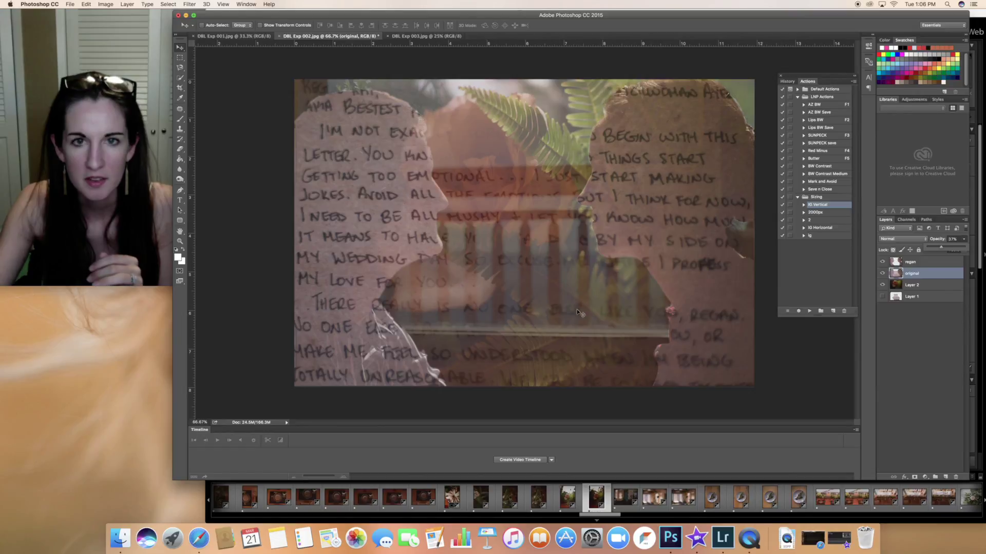
{"action": "left_click_drag", "start_coordinate": [943, 249], "coordinate": [941, 250]}
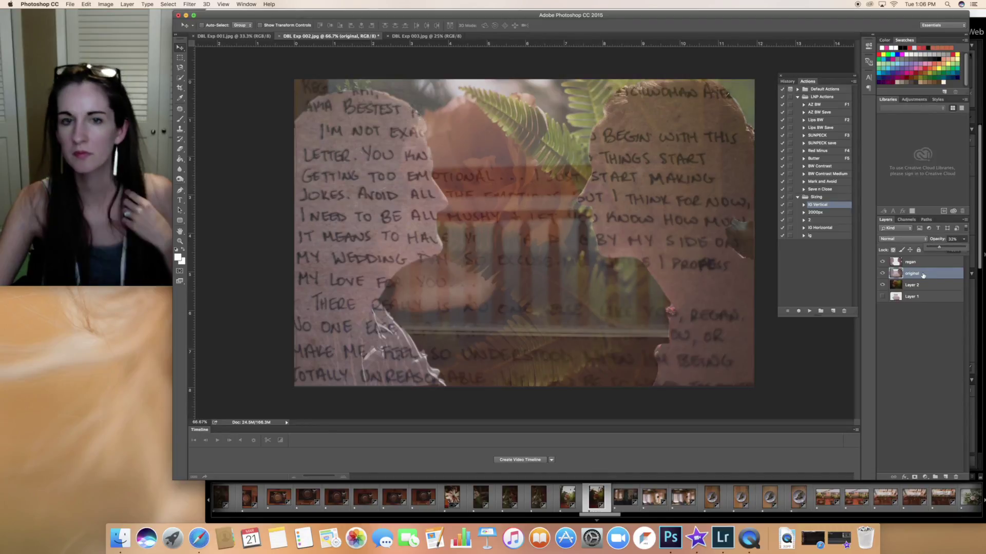
- Compare the composite with and without the original layer, and return that layer's opacity to 100%
{"action": "left_click", "coordinate": [883, 274]}
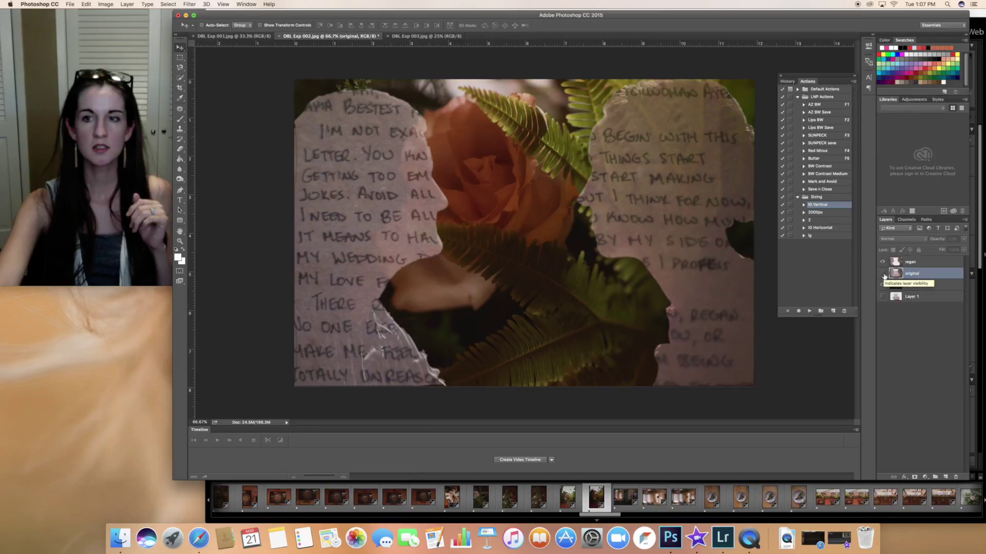
{"action": "left_click", "coordinate": [883, 274]}
{"action": "left_click", "coordinate": [964, 239]}
{"action": "left_click_drag", "start_coordinate": [939, 250], "coordinate": [974, 250]}
- Move Layer 2 above the original layer and reduce Layer 2's opacity to about 68%
{"action": "left_click_drag", "start_coordinate": [919, 285], "coordinate": [919, 276]}
{"action": "left_click", "coordinate": [964, 239]}
{"action": "left_click_drag", "start_coordinate": [963, 248], "coordinate": [953, 252]}
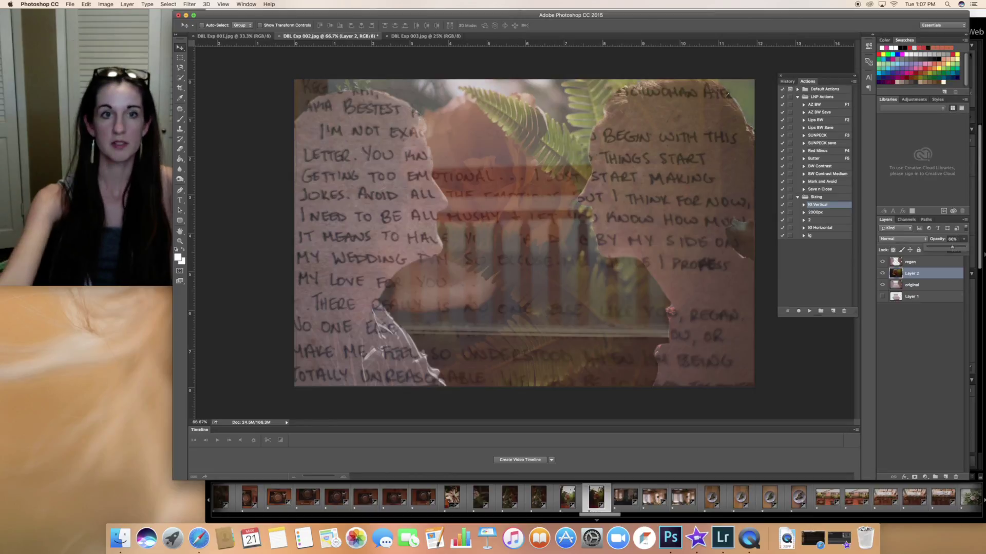
- Compare the composite with Layer 2 hidden and shown, and with the original layer hidden and shown
{"action": "left_click", "coordinate": [903, 274]}
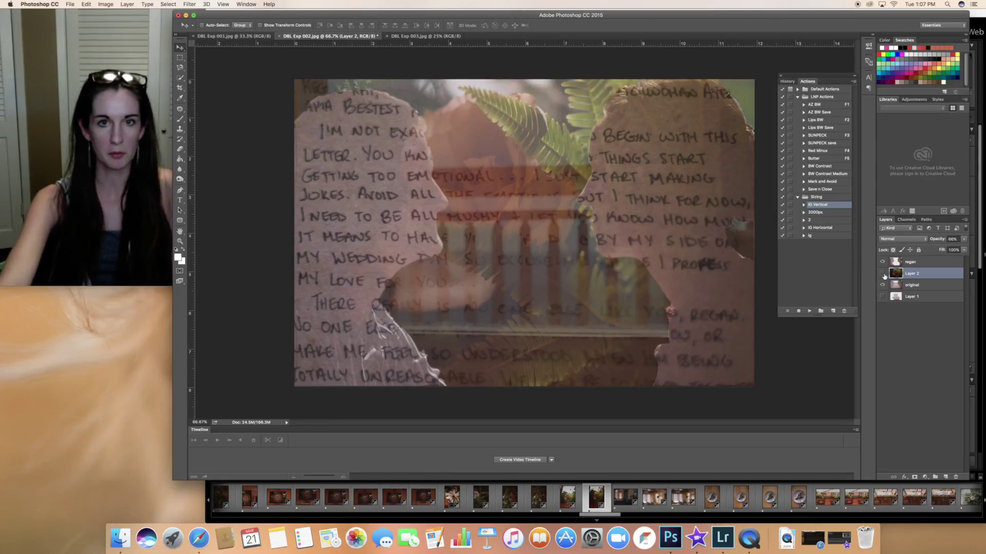
{"action": "left_click", "coordinate": [883, 274]}
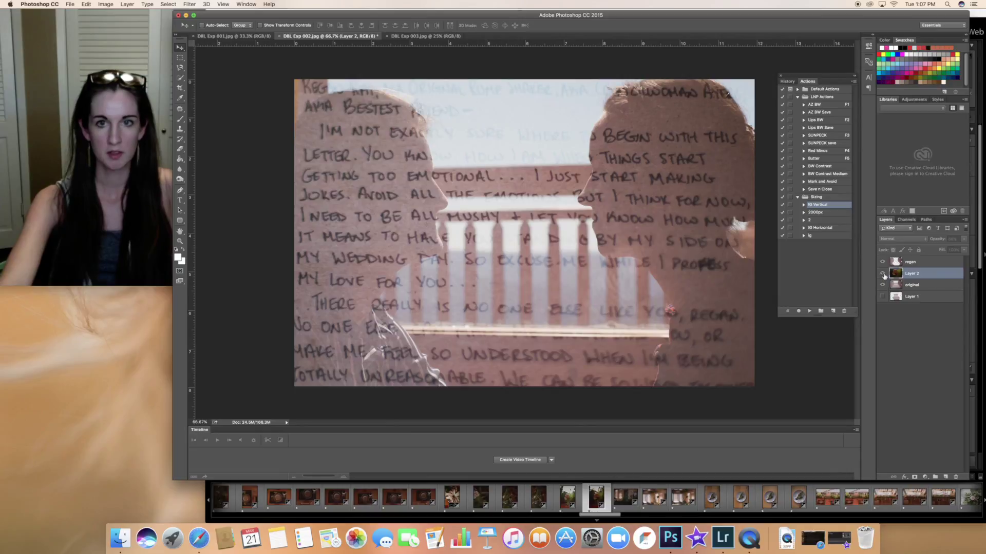
{"action": "left_click", "coordinate": [883, 274]}
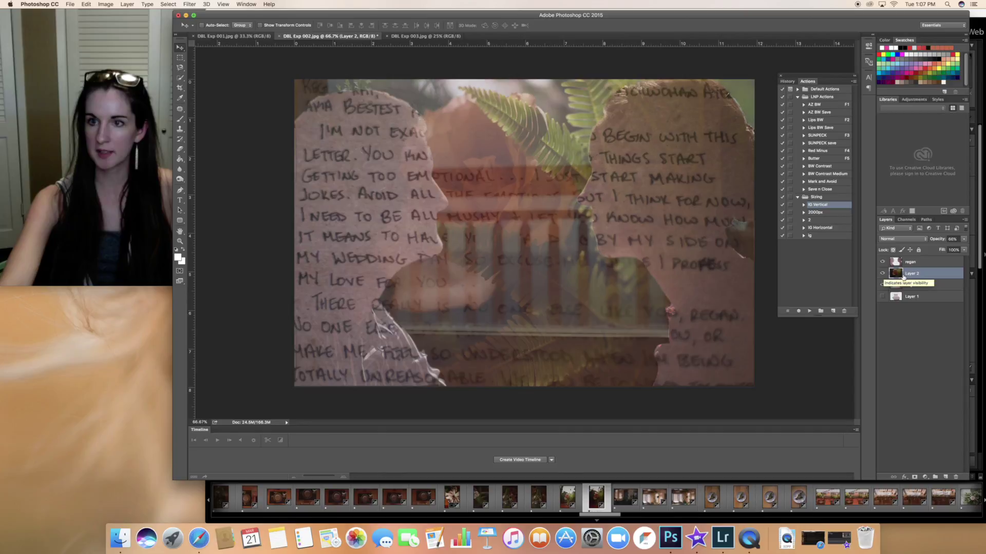
{"action": "left_click", "coordinate": [881, 285]}
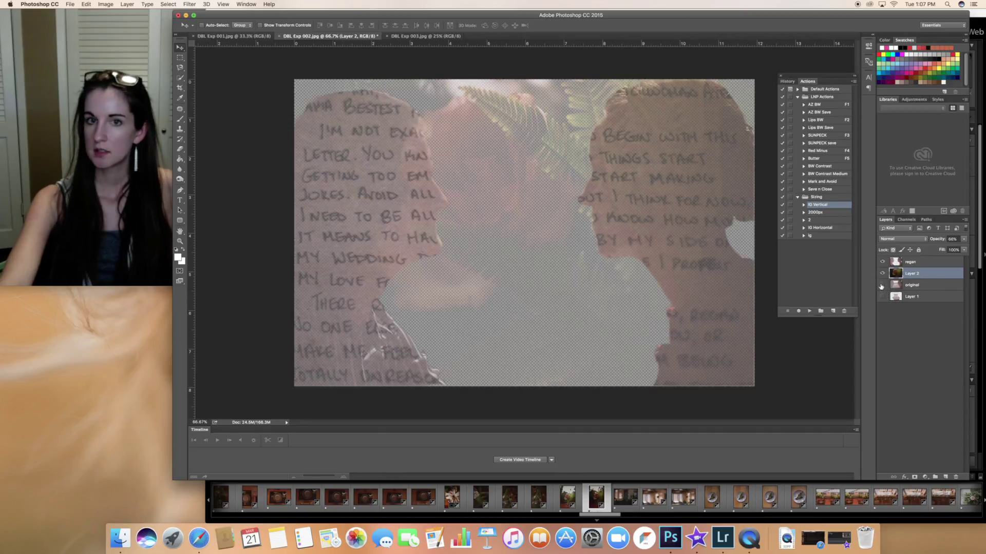
{"action": "left_click", "coordinate": [881, 286]}
- Try Layer 2 at full opacity, and bring it back down to 76%
{"action": "left_click", "coordinate": [963, 240]}
{"action": "left_click_drag", "start_coordinate": [952, 248], "coordinate": [982, 251]}
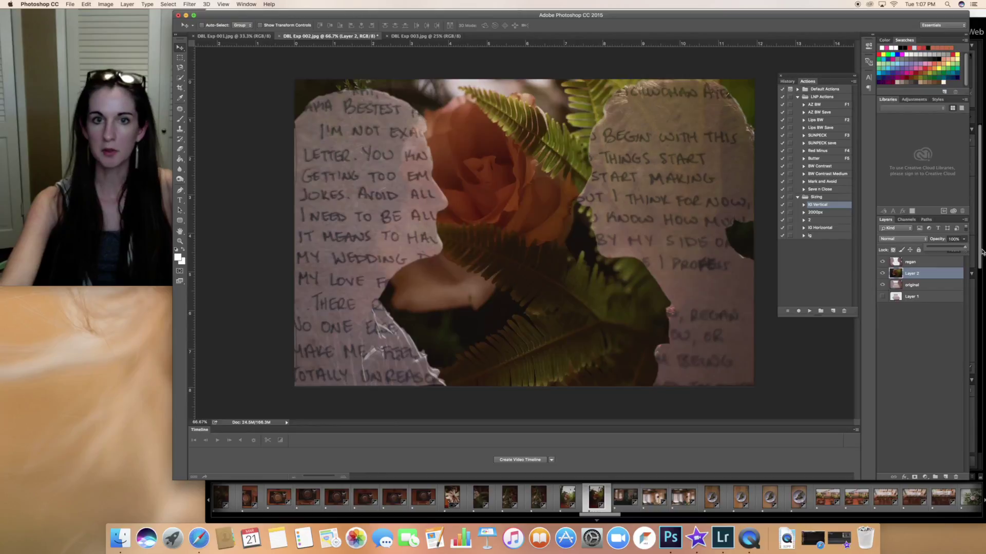
{"action": "left_click_drag", "start_coordinate": [982, 252], "coordinate": [958, 249]}
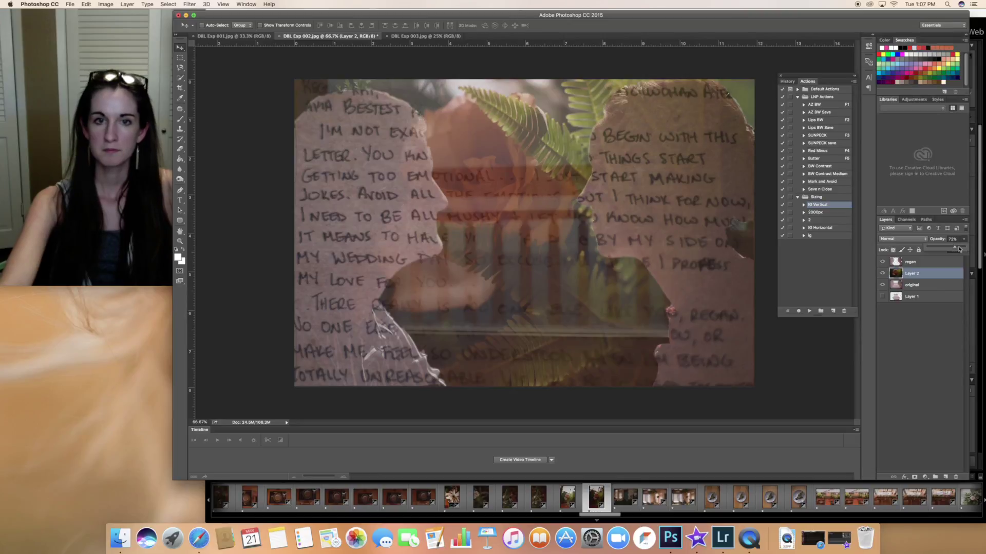
{"action": "left_click_drag", "start_coordinate": [958, 249], "coordinate": [956, 250]}
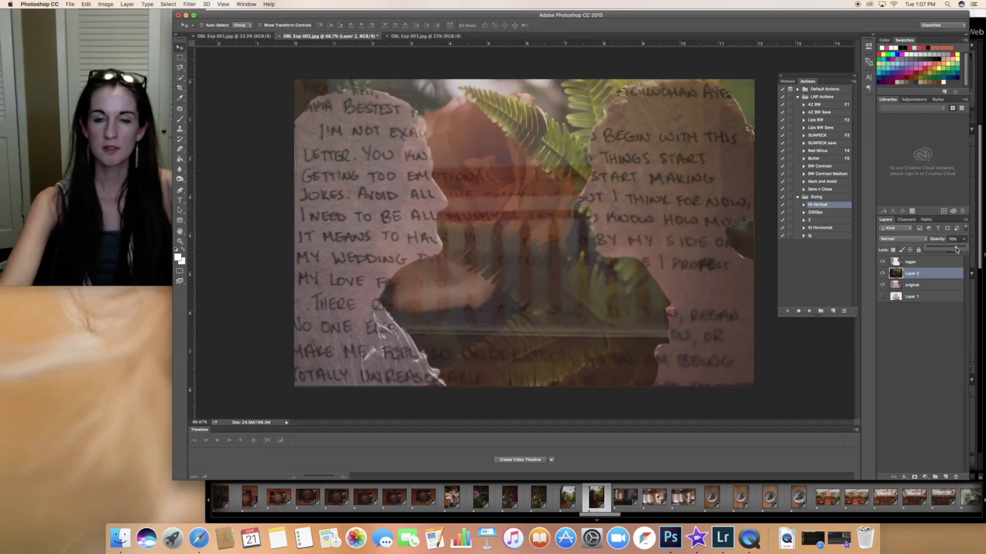
- Hide the merged silhouettes to judge the background blend, set Layer 2's opacity to 67%, and show the silhouettes again
{"action": "left_click", "coordinate": [882, 262]}
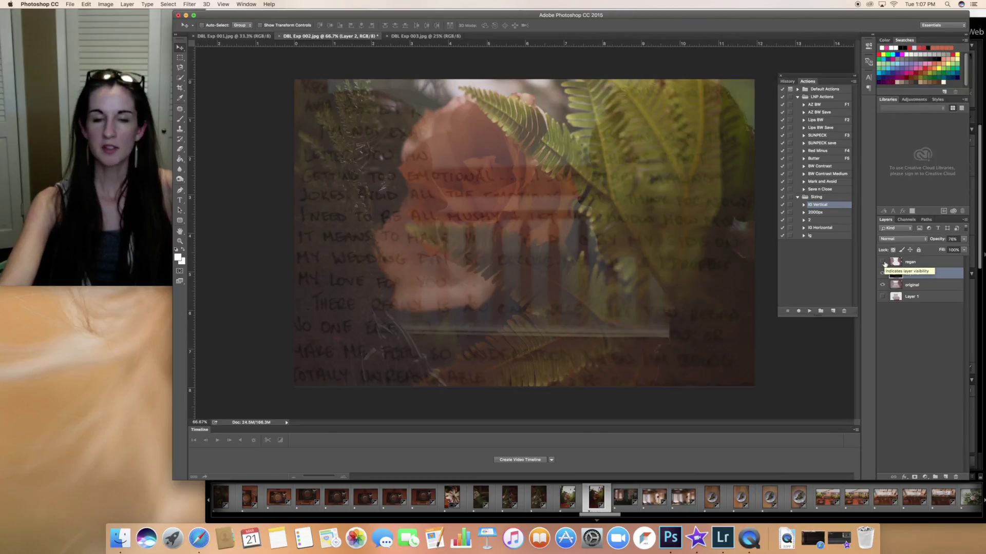
{"action": "left_click", "coordinate": [883, 262]}
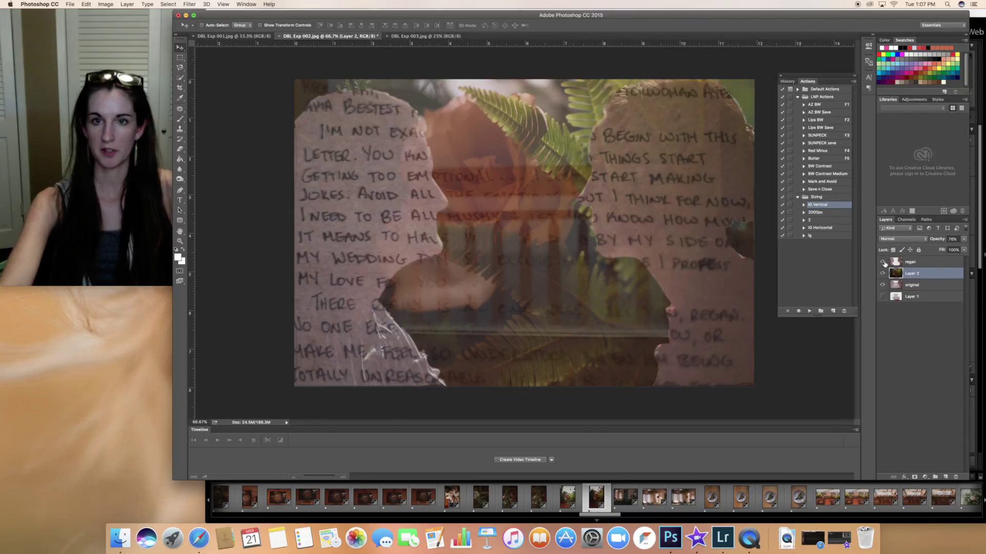
{"action": "left_click", "coordinate": [883, 262]}
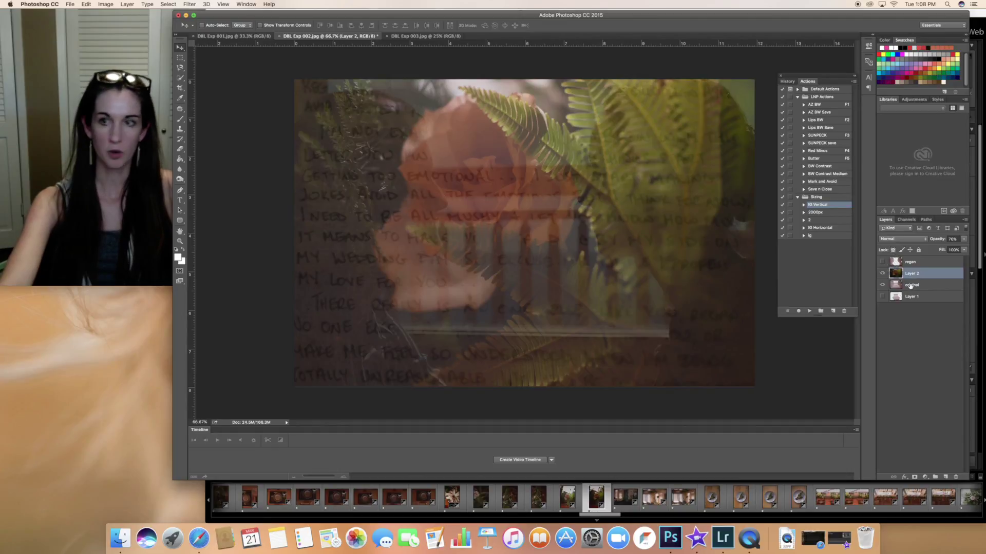
{"action": "left_click", "coordinate": [964, 239]}
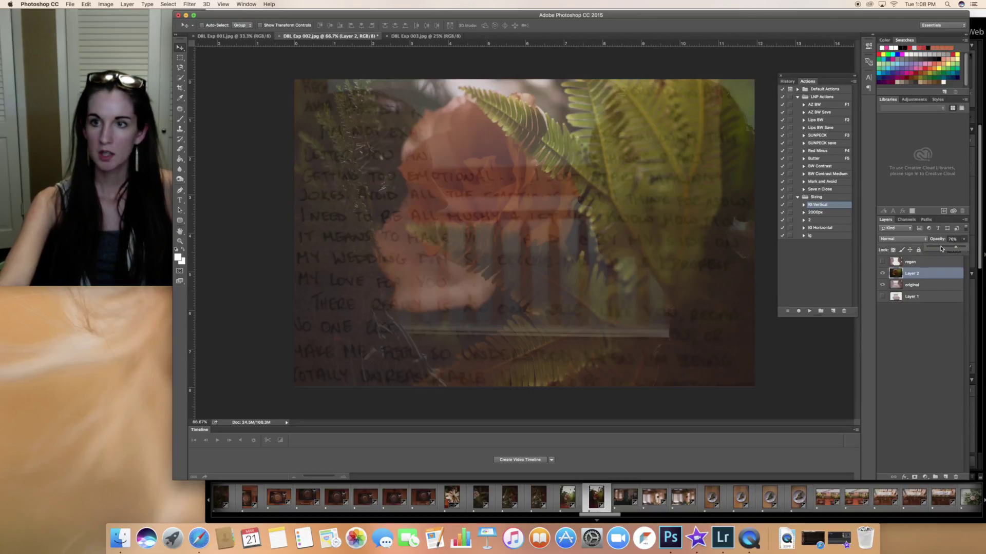
{"action": "left_click", "coordinate": [942, 248]}
{"action": "left_click_drag", "start_coordinate": [944, 248], "coordinate": [951, 249]}
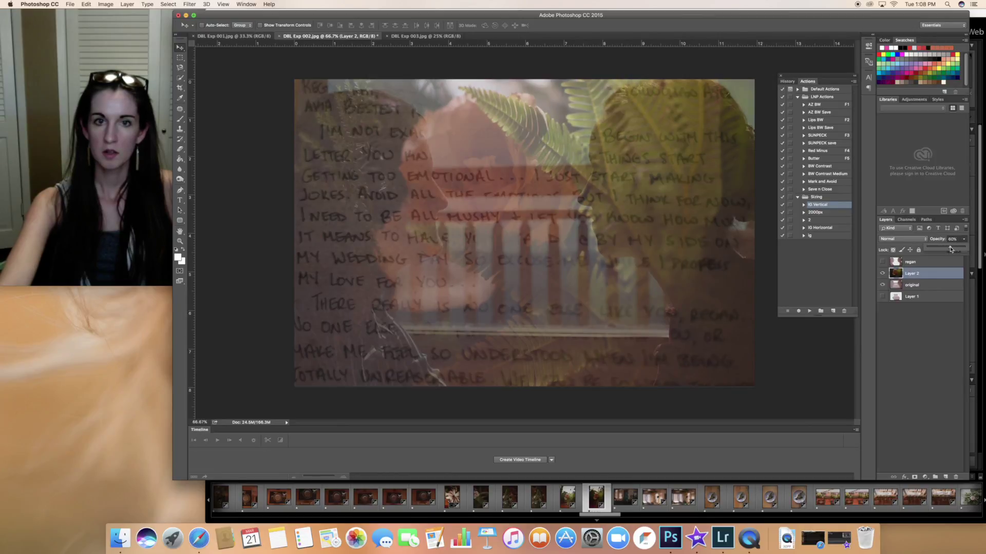
{"action": "left_click_drag", "start_coordinate": [950, 249], "coordinate": [953, 249]}
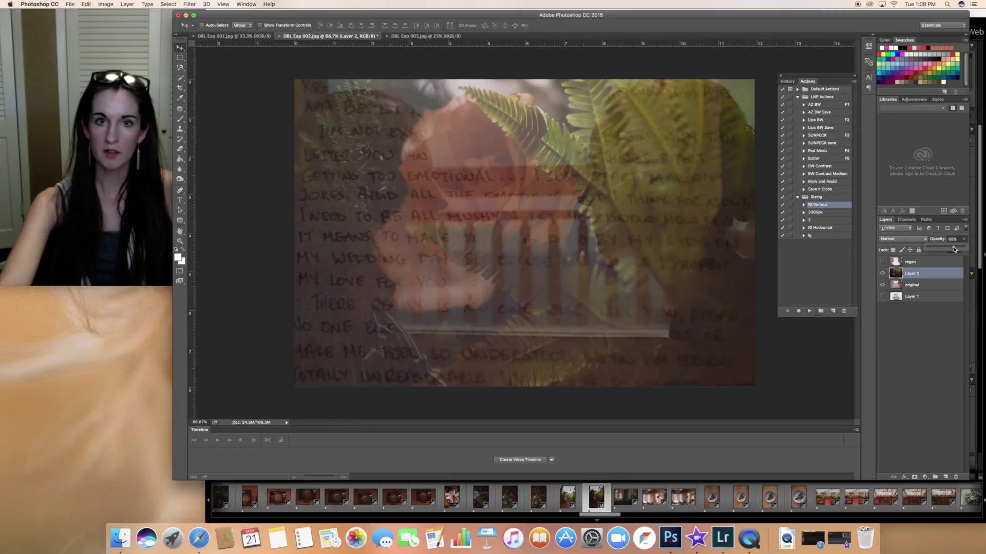
{"action": "left_click", "coordinate": [882, 262]}
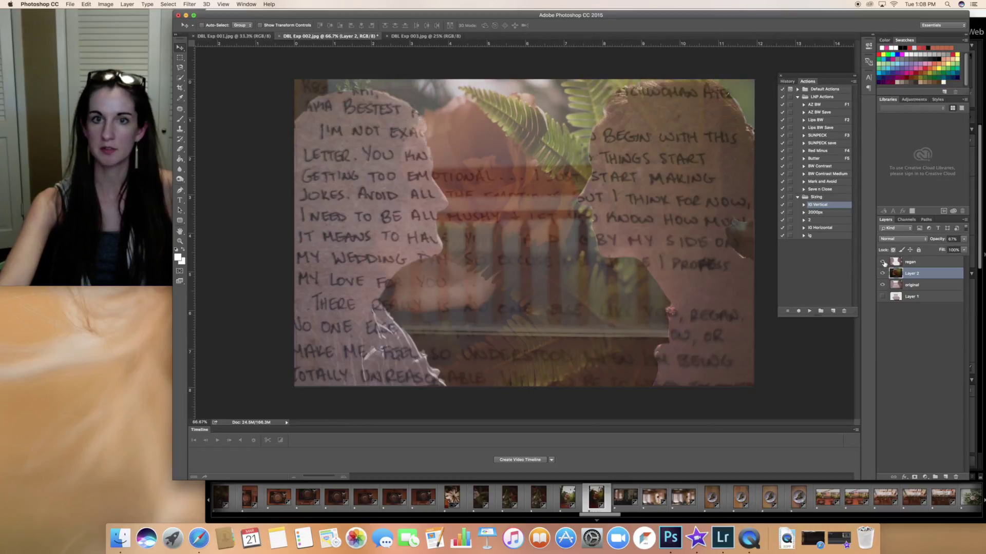
{"action": "left_click", "coordinate": [966, 239]}
{"action": "left_click", "coordinate": [966, 240]}
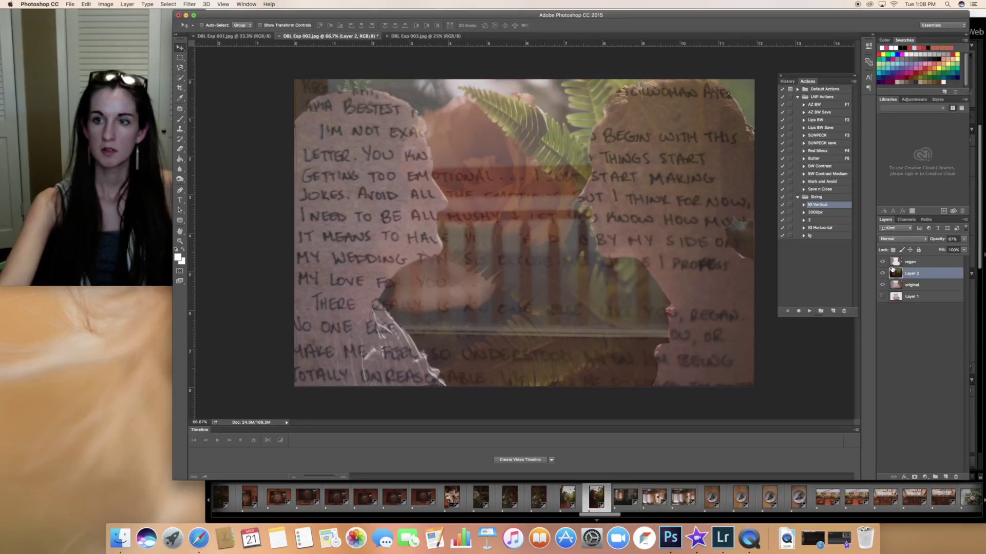
- Set the merged silhouettes layer's opacity to 77%, trying 100% first, and select Layer 2
{"action": "left_click", "coordinate": [914, 262]}
{"action": "left_click", "coordinate": [965, 239]}
{"action": "left_click_drag", "start_coordinate": [955, 249], "coordinate": [970, 247]}
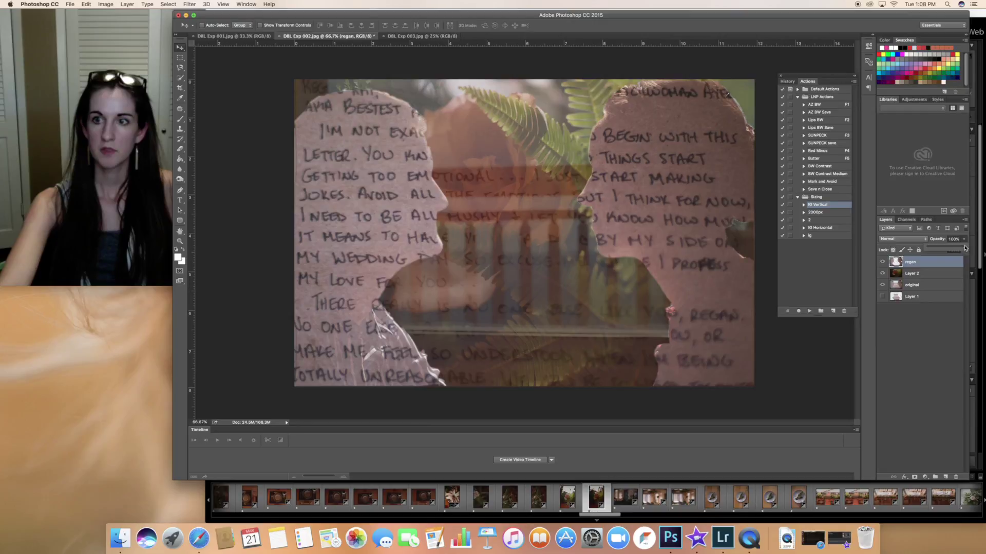
{"action": "left_click_drag", "start_coordinate": [964, 249], "coordinate": [957, 250]}
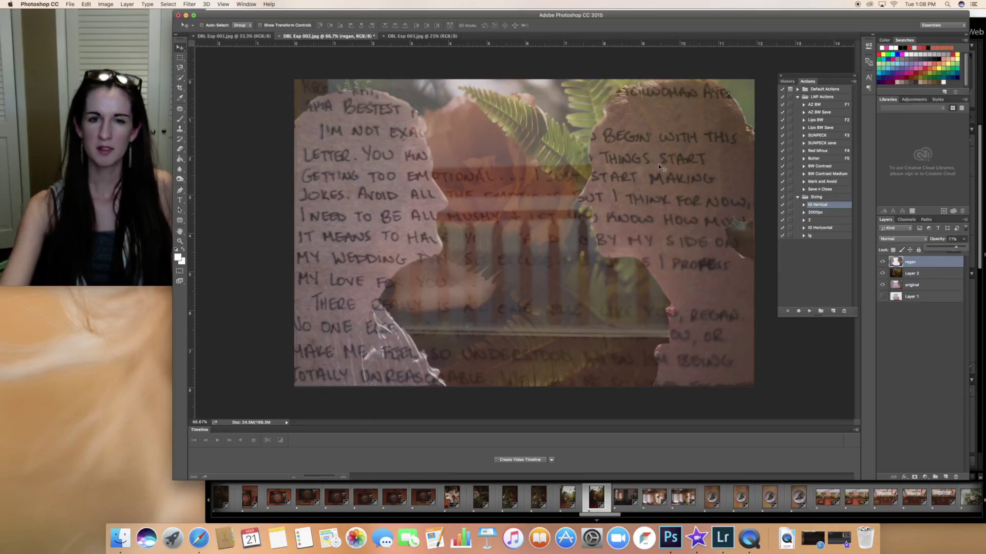
{"action": "left_click", "coordinate": [928, 278]}
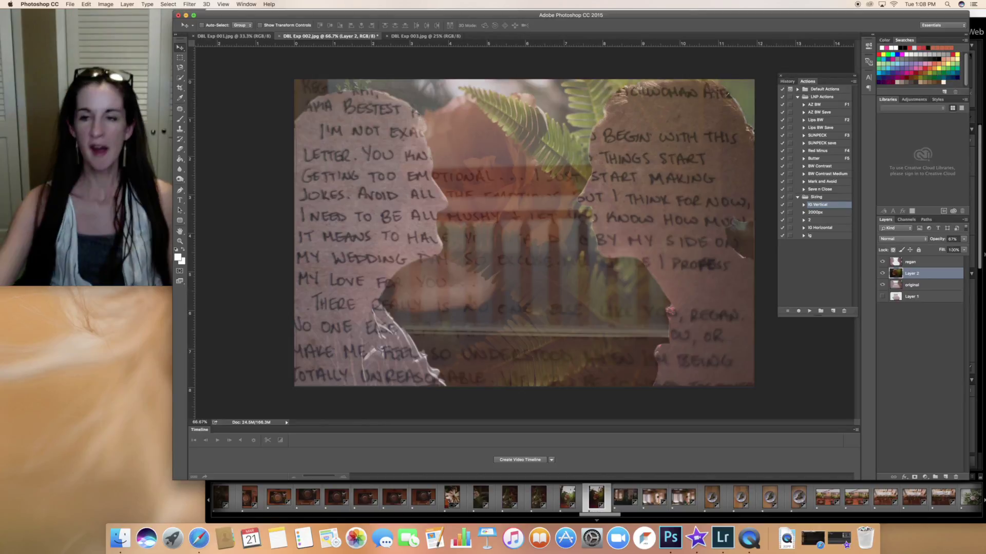
- Darken the merged silhouettes layer with a Brightness/Contrast brightness of about -30, and raise Layer 2's opacity to 78%
{"action": "left_click", "coordinate": [929, 264]}
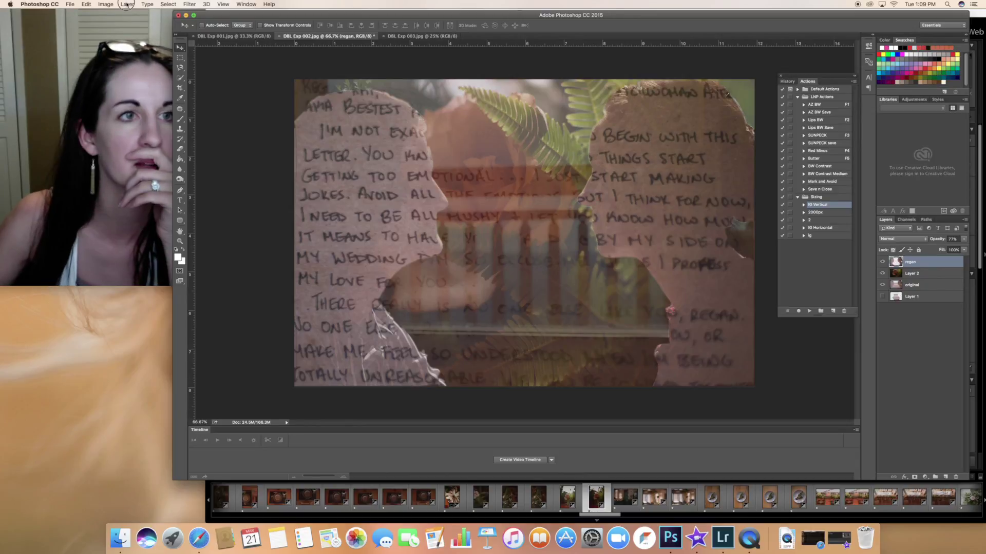
{"action": "left_click", "coordinate": [118, 26]}
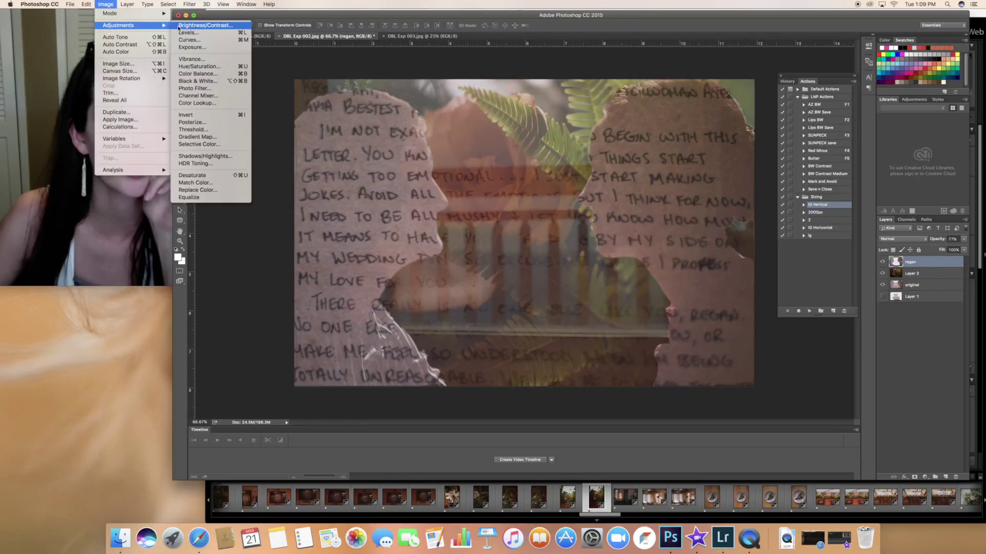
{"action": "left_click", "coordinate": [205, 25]}
{"action": "left_click_drag", "start_coordinate": [694, 261], "coordinate": [687, 262]}
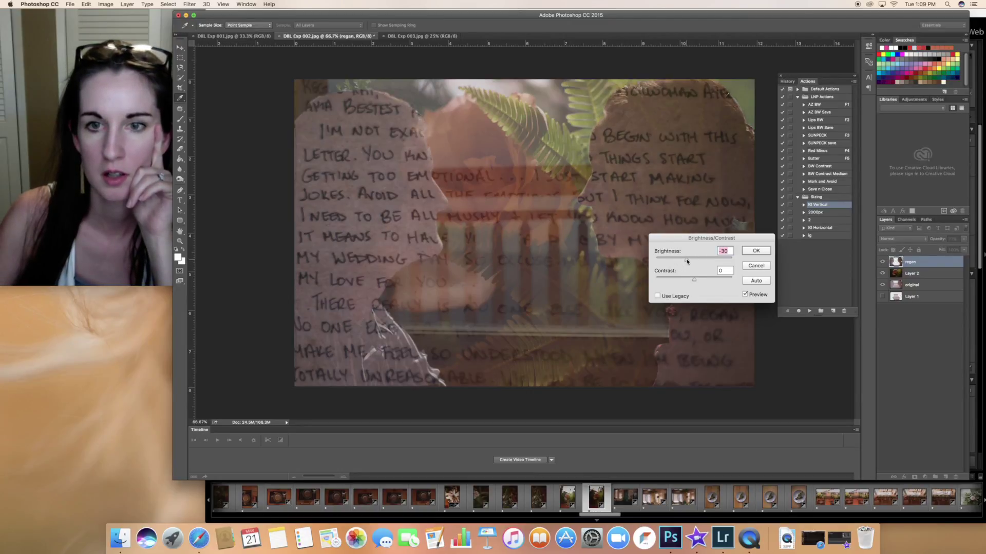
{"action": "left_click", "coordinate": [745, 251]}
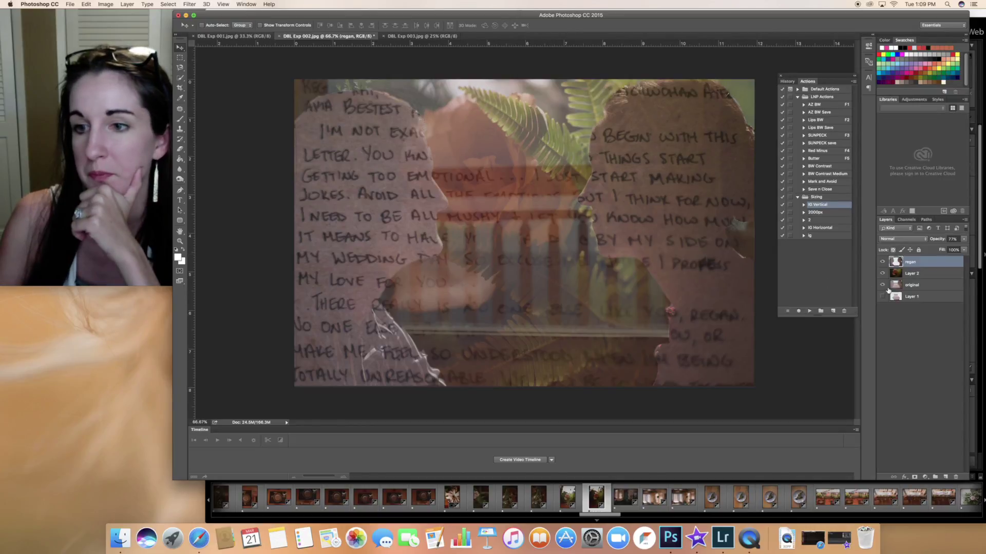
{"action": "left_click", "coordinate": [922, 272]}
{"action": "left_click", "coordinate": [964, 239]}
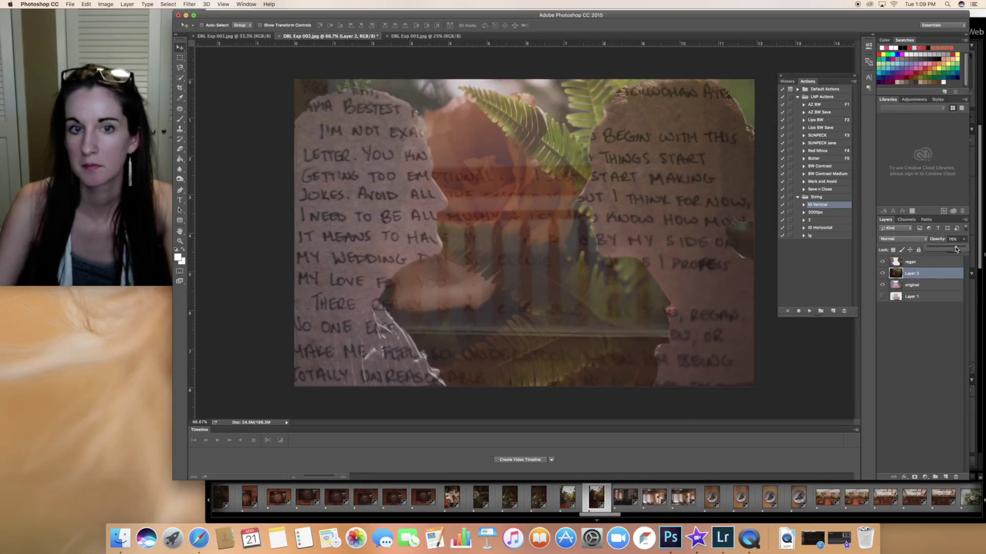
- Merge the silhouettes layer down through Layer 2, the original layer and Layer 1 into a single layer
{"action": "left_click", "coordinate": [919, 263]}
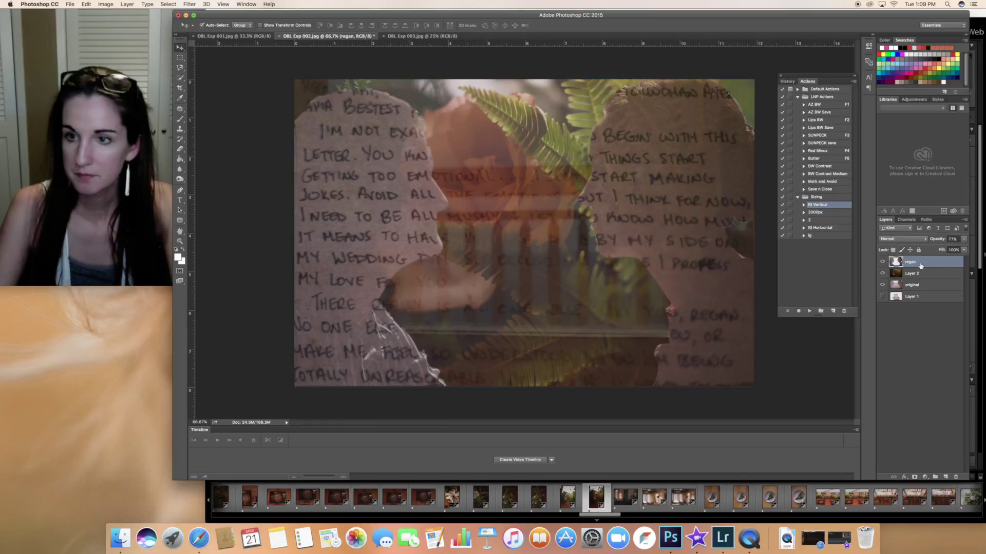
{"action": "key", "text": "super+e"}
{"action": "key", "text": "super+e"}
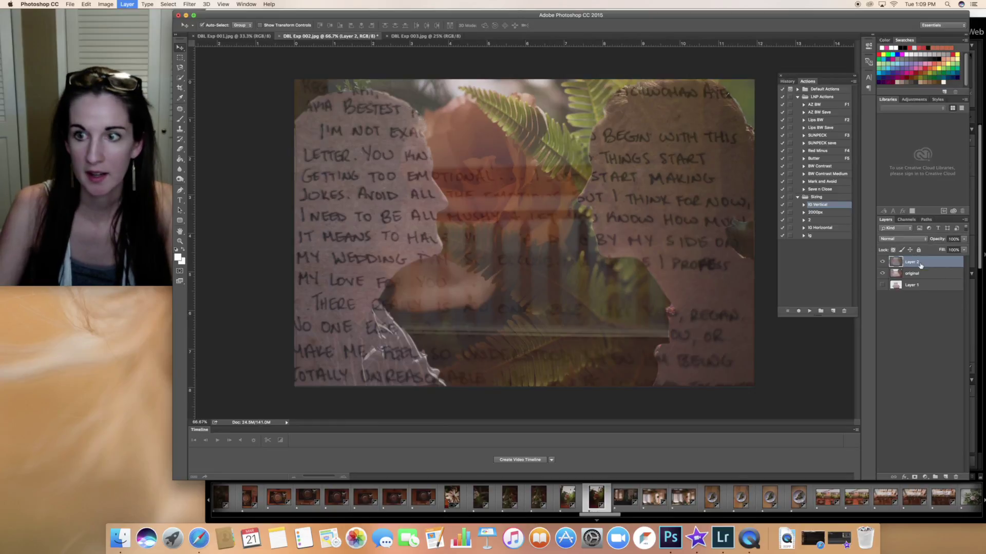
{"action": "key", "text": "super+e"}
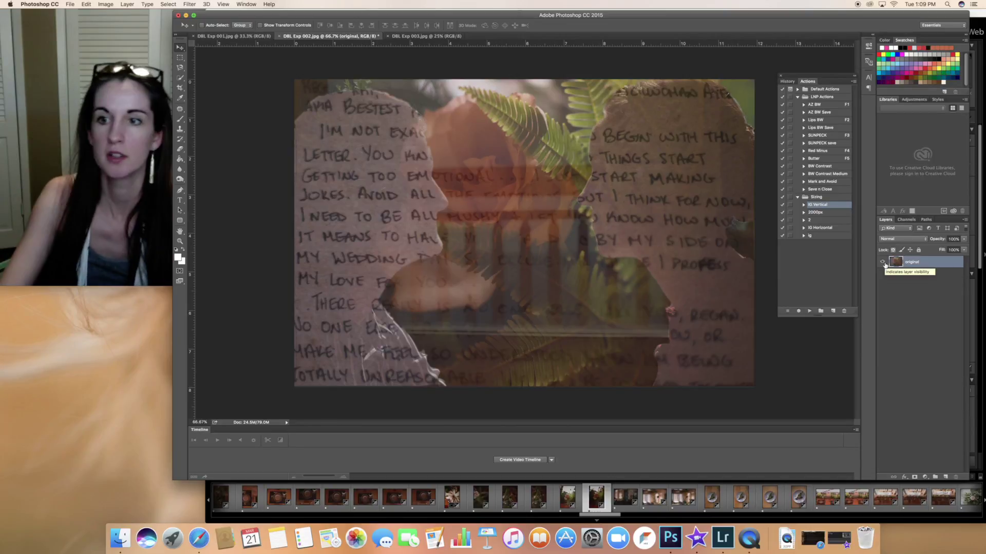
- Compare the finished composite in DBL Exp 002.jpg with the source photos DBL Exp 001.jpg and DBL Exp 003.jpg
{"action": "left_click", "coordinate": [234, 36]}
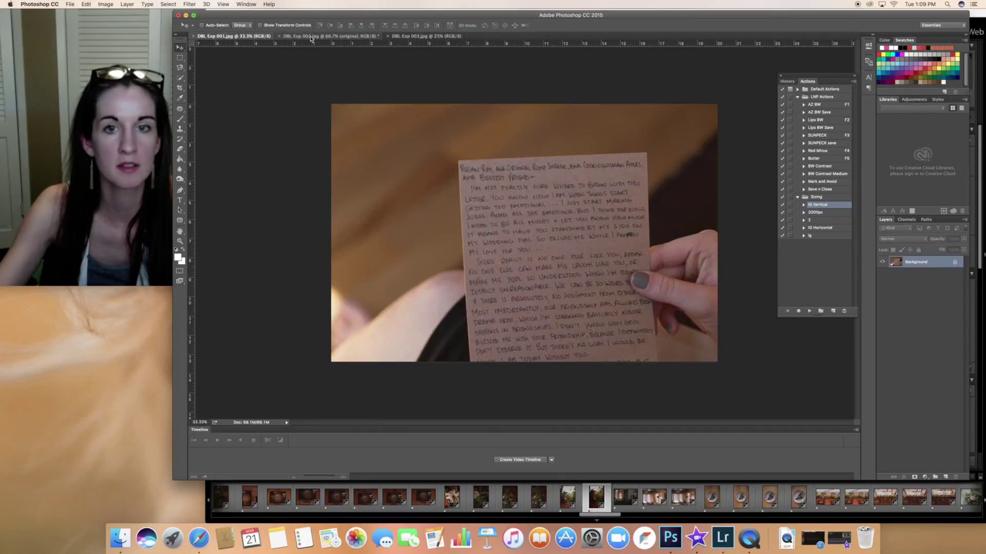
{"action": "left_click", "coordinate": [410, 36]}
{"action": "left_click", "coordinate": [329, 36]}
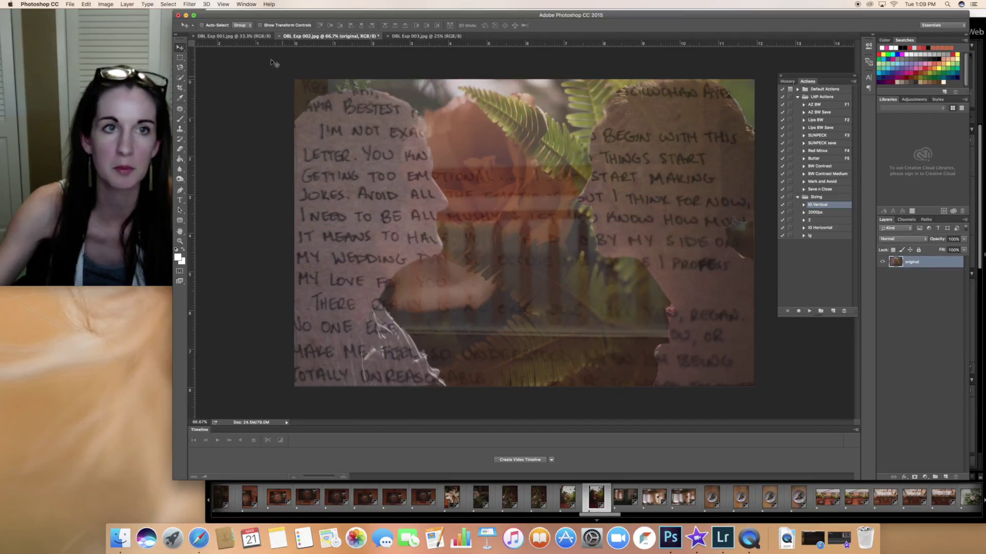
{"action": "left_click", "coordinate": [234, 36]}
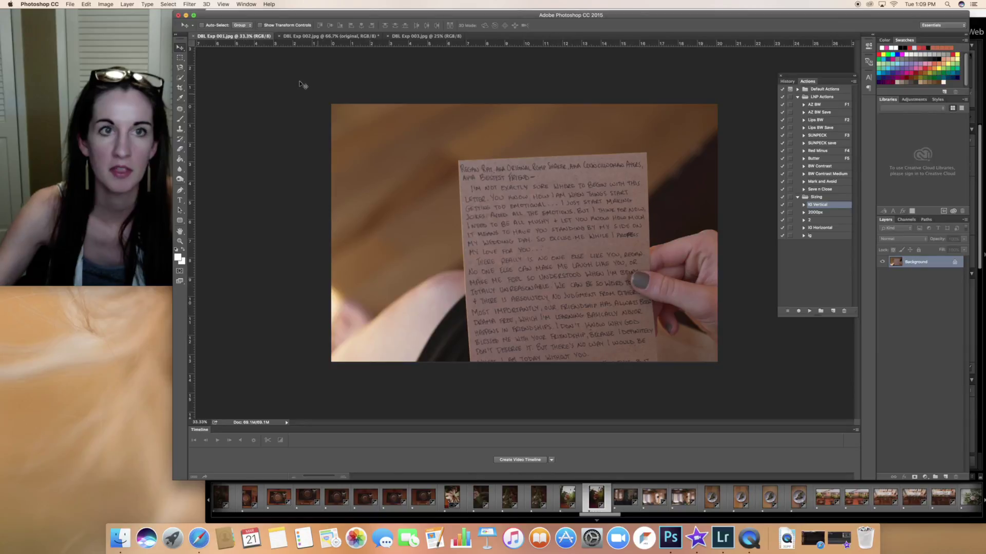
{"action": "left_click", "coordinate": [297, 37]}
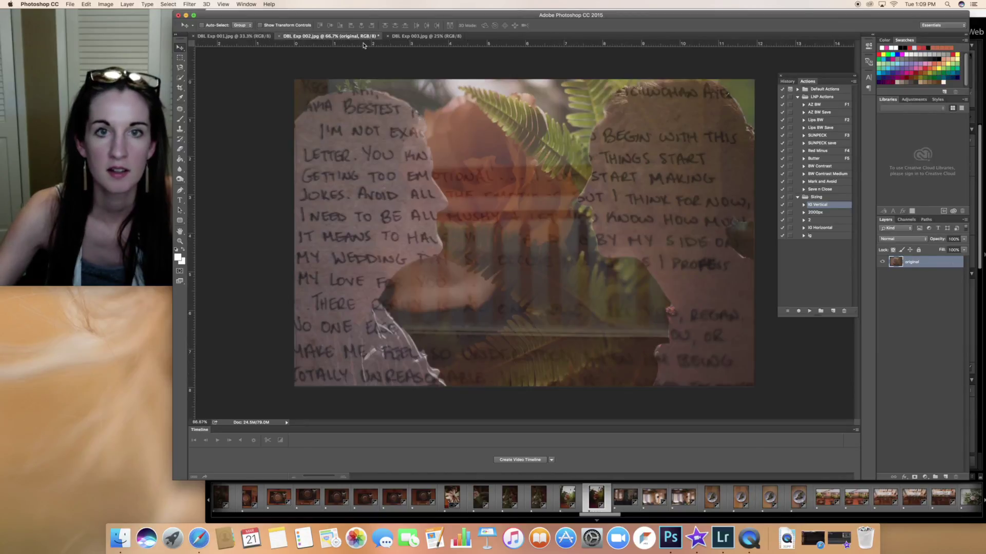
{"action": "left_click", "coordinate": [441, 37]}
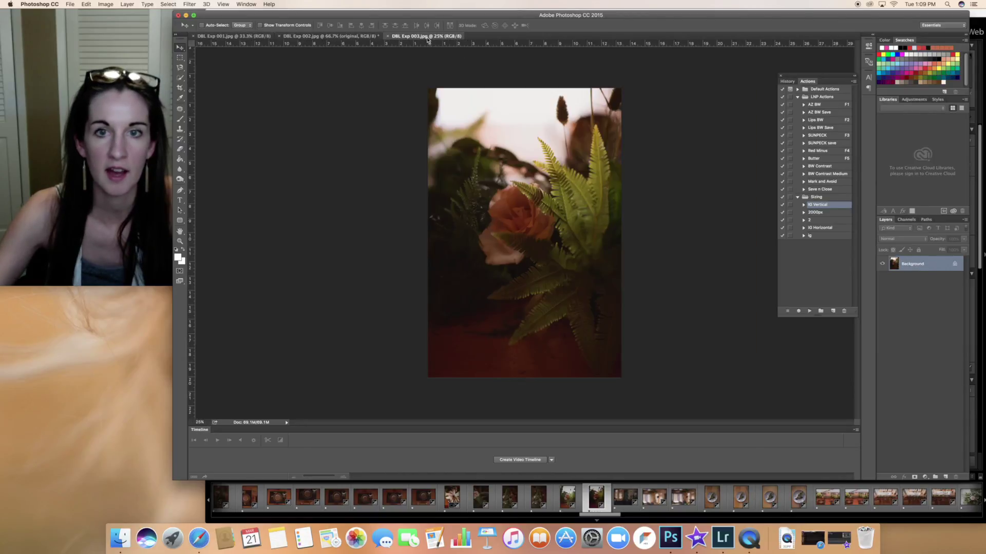
{"action": "left_click", "coordinate": [342, 36]}
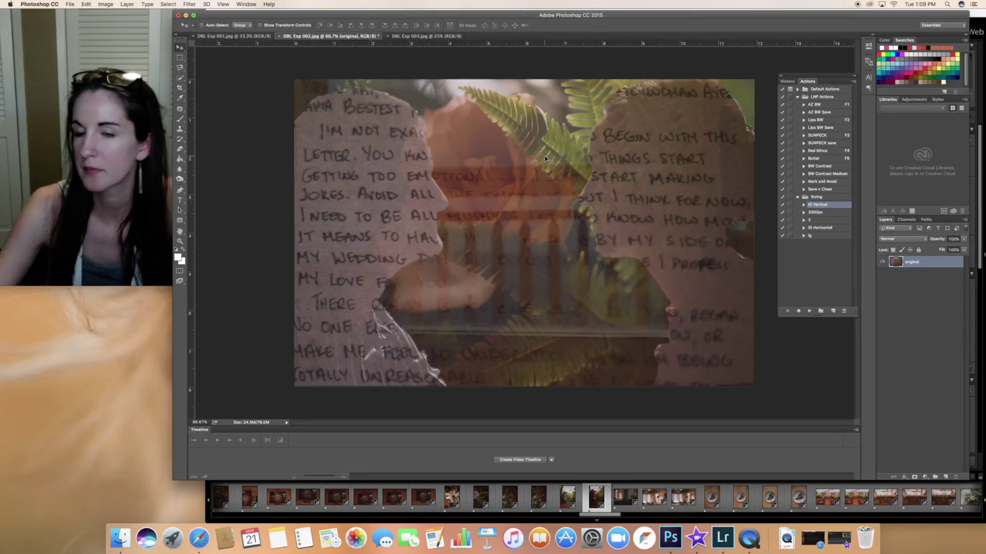
{"action": "mouse_move", "coordinate": [108, 235]}
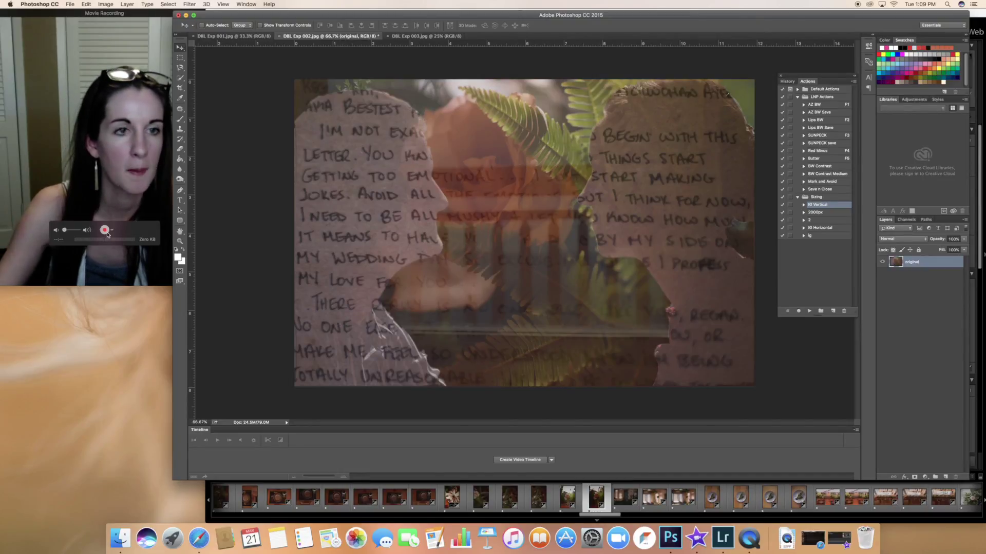